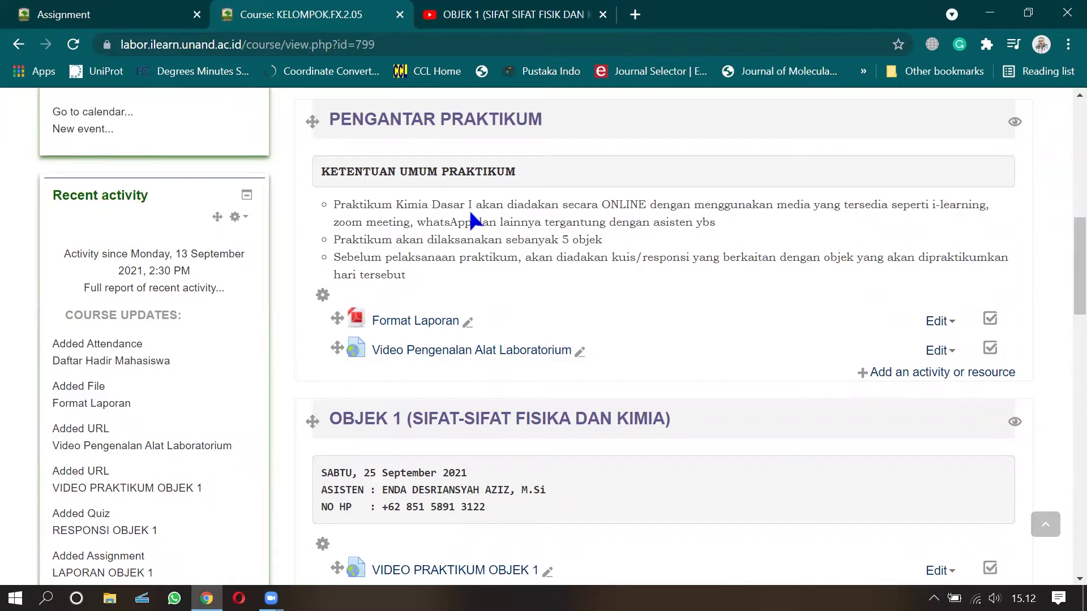
Step: Open the RESPONSI OBJEK 1 text file from the Downloads folder in File Explorer
{"action": "scroll", "coordinate": [471, 214], "scroll_direction": "down", "scroll_amount": 3}
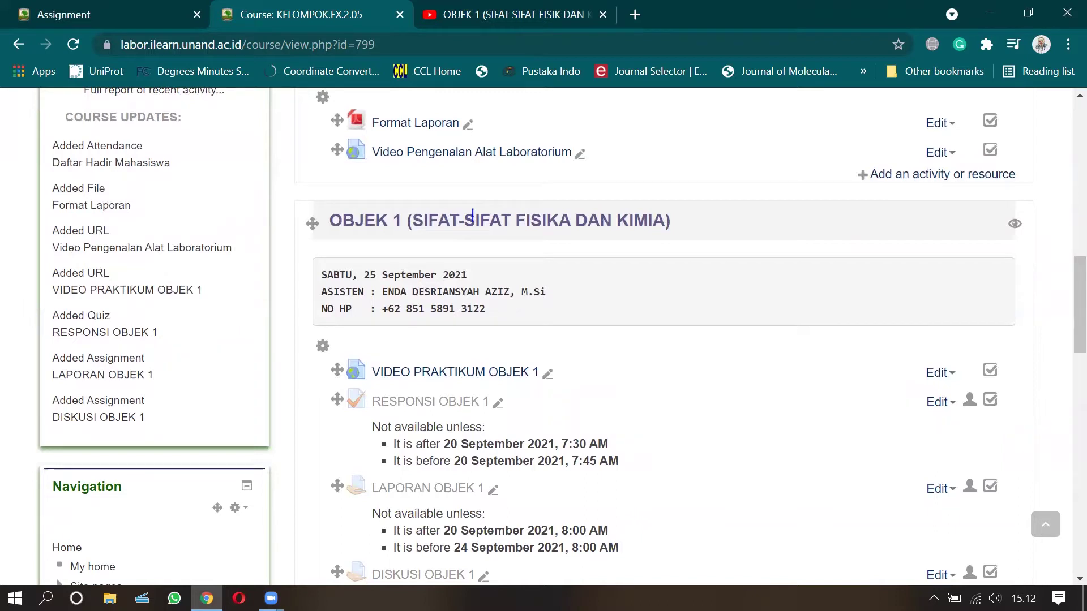
{"action": "left_click", "coordinate": [110, 598]}
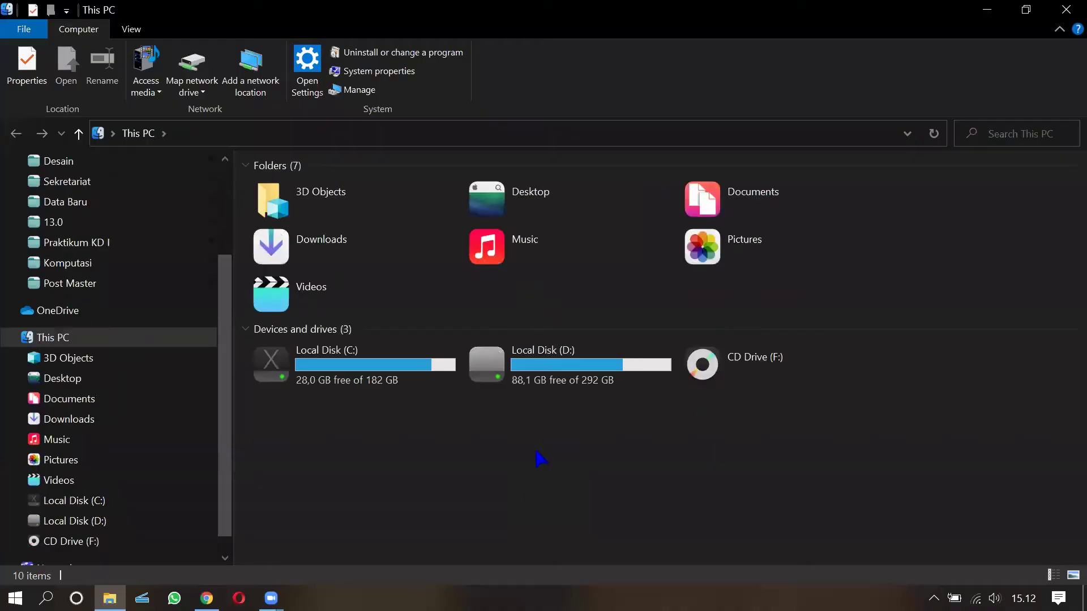
{"action": "double_click", "coordinate": [315, 246]}
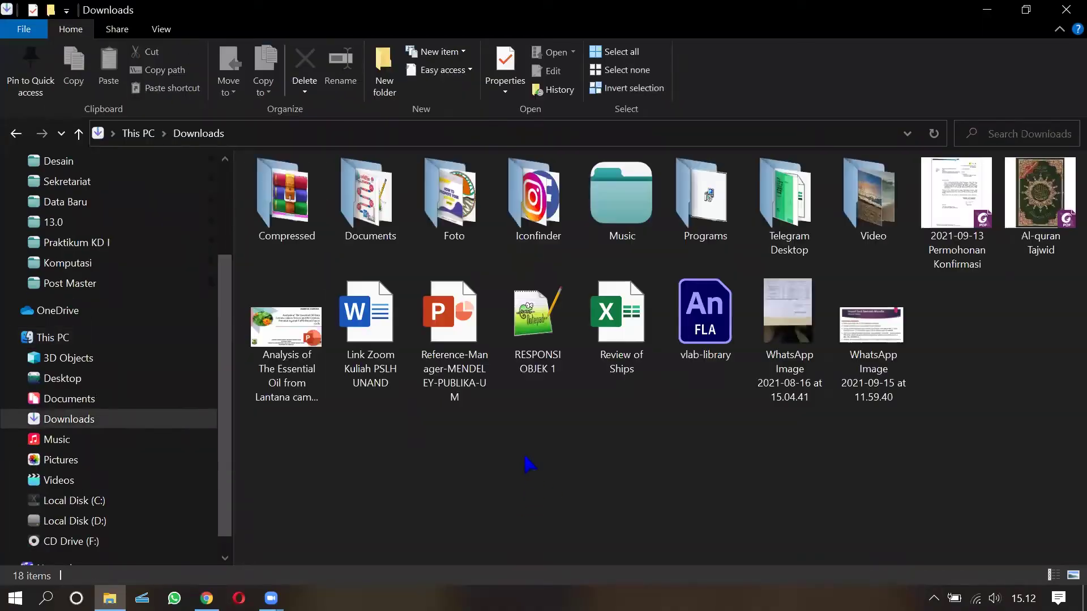
{"action": "left_click", "coordinate": [536, 340]}
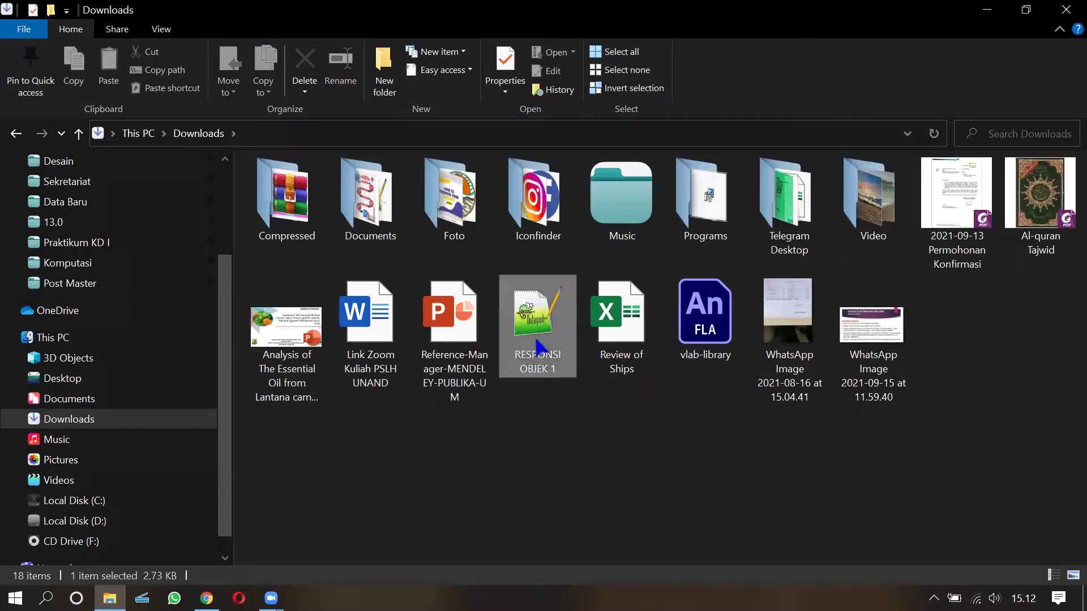
{"action": "double_click", "coordinate": [536, 340]}
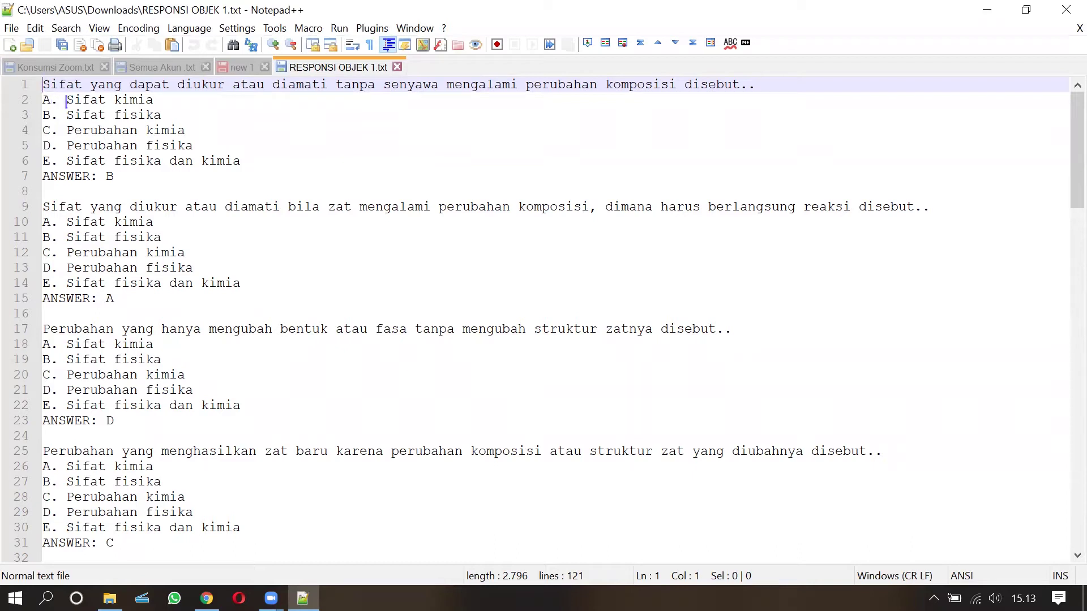
Step: Check the spacing after option A and the ANSWER line of the first question, and save the text file
{"action": "left_click", "coordinate": [66, 101]}
{"action": "key", "text": "BackSpace"}
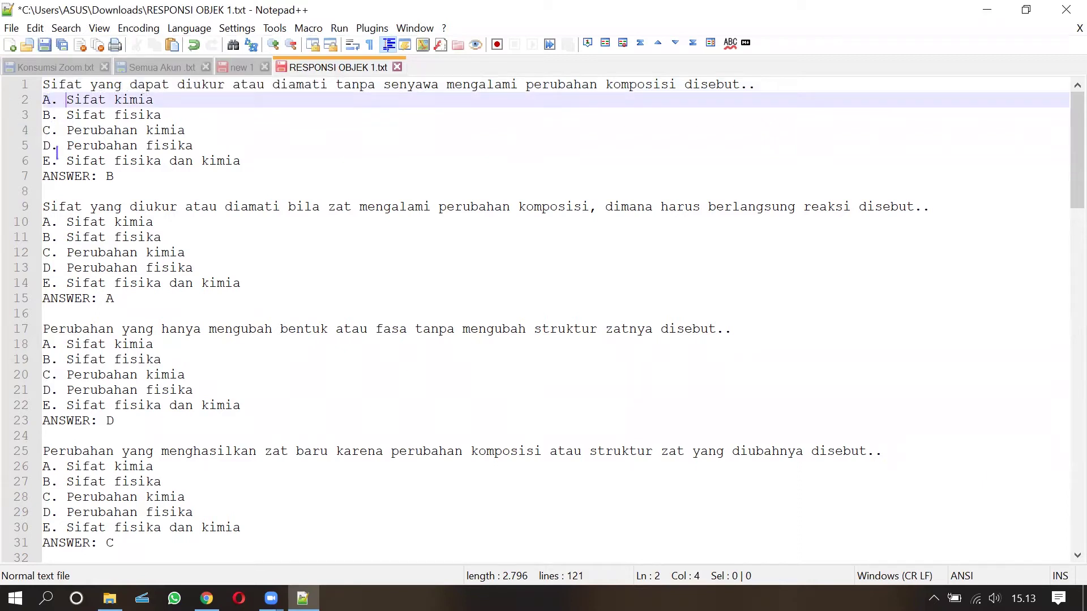
{"action": "left_click_drag", "start_coordinate": [116, 176], "coordinate": [40, 177]}
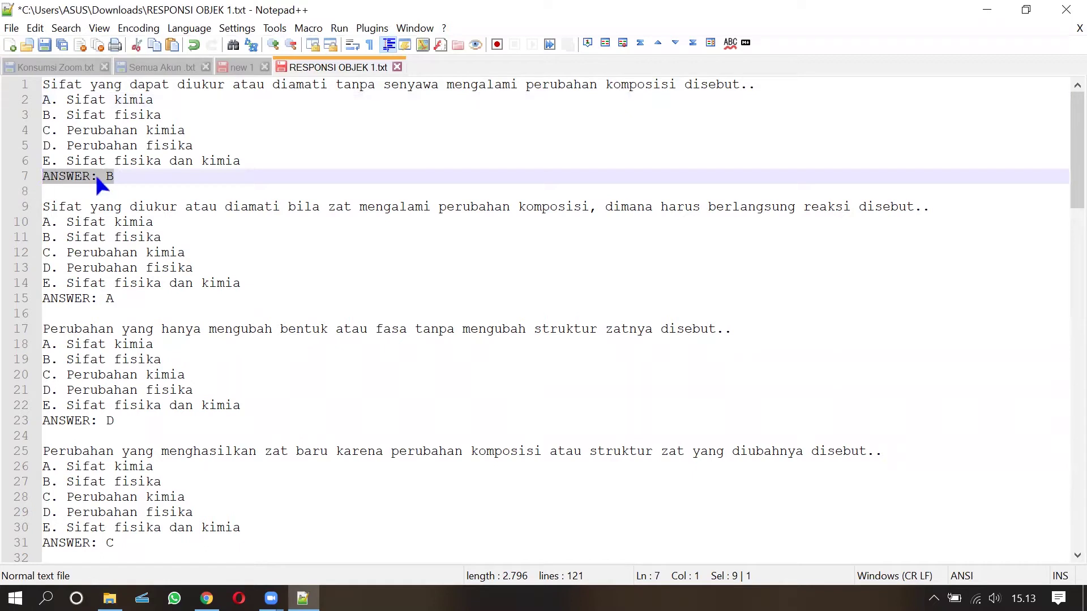
{"action": "left_click", "coordinate": [169, 177]}
{"action": "key", "text": "ctrl+s"}
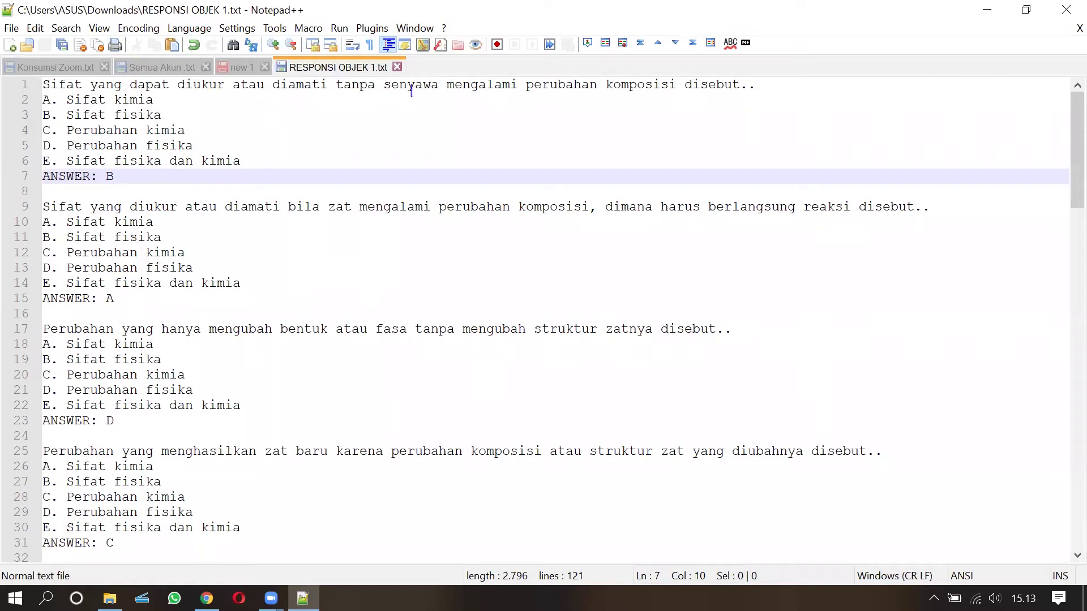
{"action": "left_click", "coordinate": [385, 146]}
Step: Switch to the course page in Chrome and open the question bank's Categories page
{"action": "key", "text": "alt+Tab"}
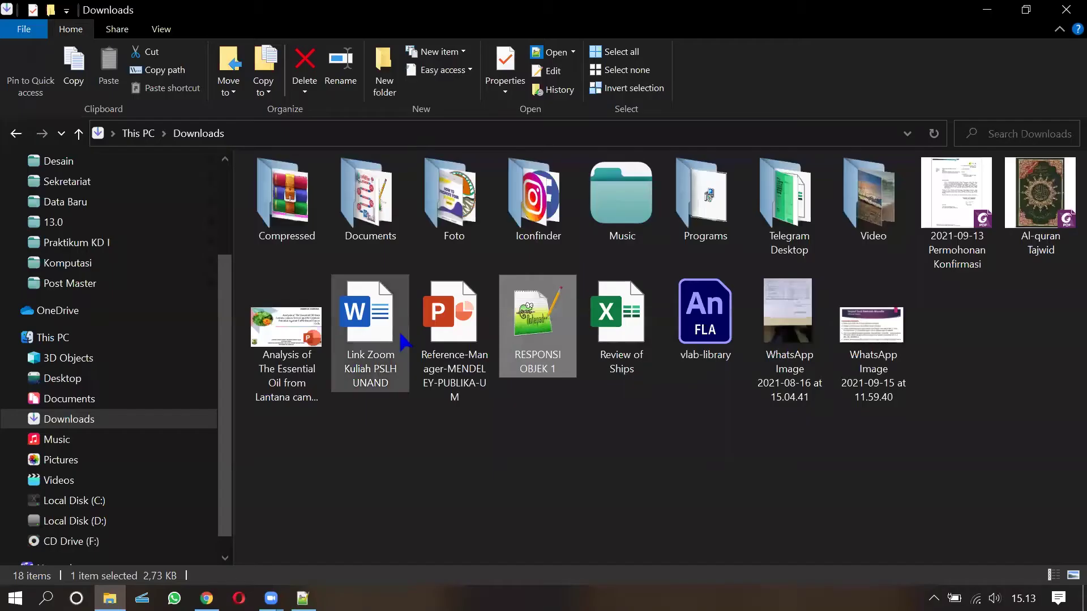
{"action": "key", "text": "alt+Tab"}
{"action": "key", "text": "Tab"}
{"action": "scroll", "coordinate": [422, 325], "scroll_direction": "down", "scroll_amount": 4}
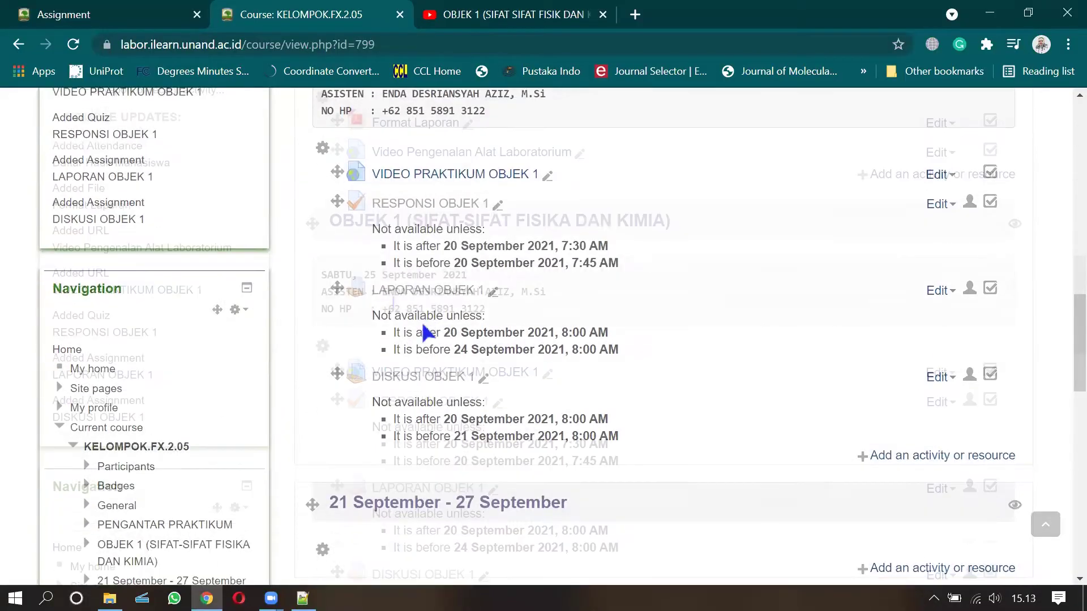
{"action": "scroll", "coordinate": [396, 308], "scroll_direction": "down", "scroll_amount": 6}
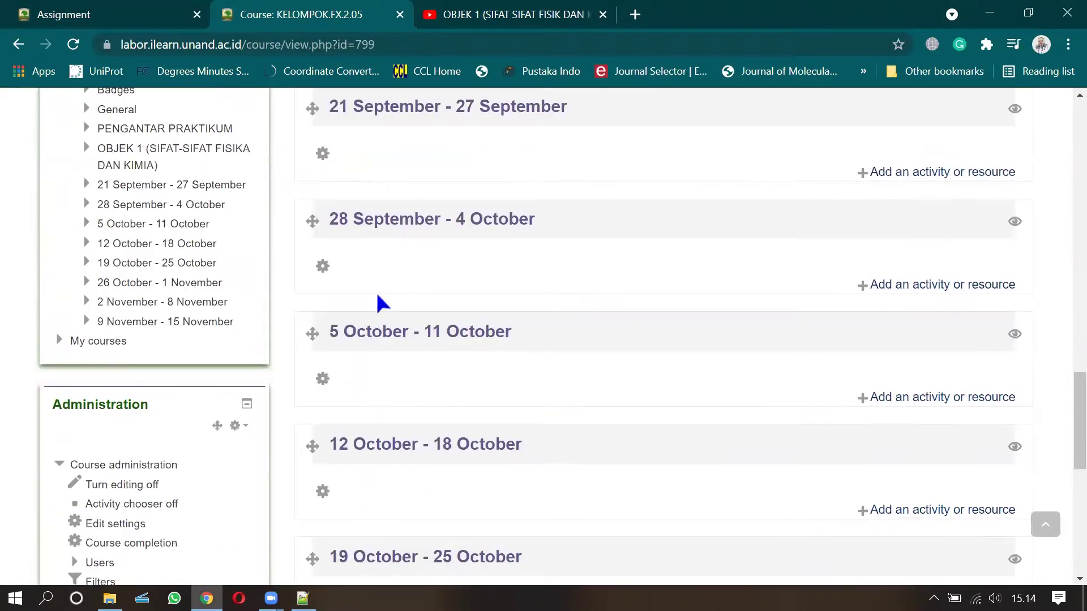
{"action": "scroll", "coordinate": [127, 340], "scroll_direction": "down", "scroll_amount": 7}
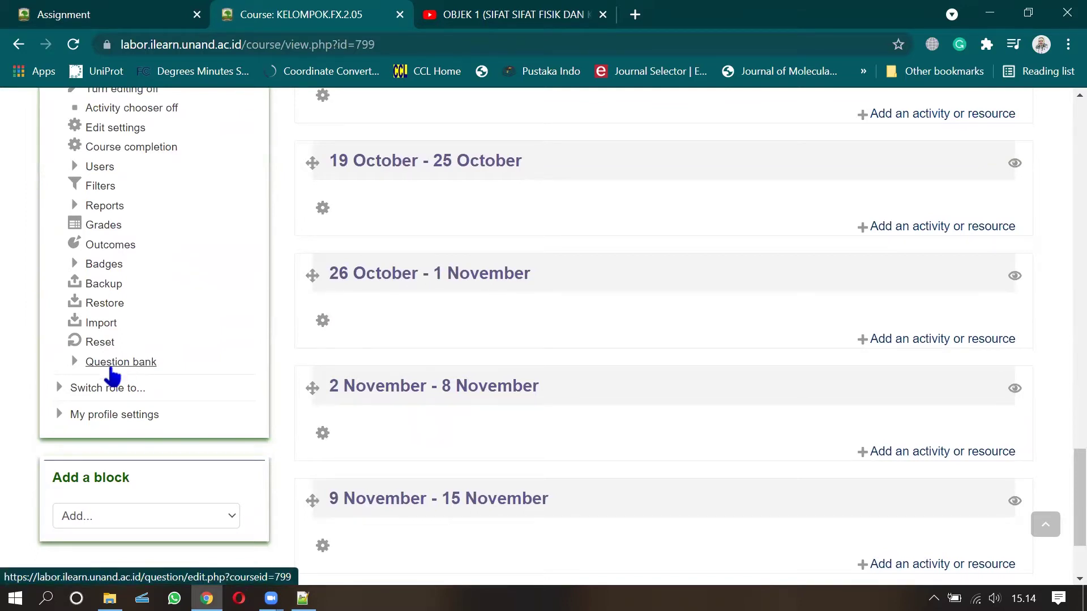
{"action": "left_click", "coordinate": [75, 363]}
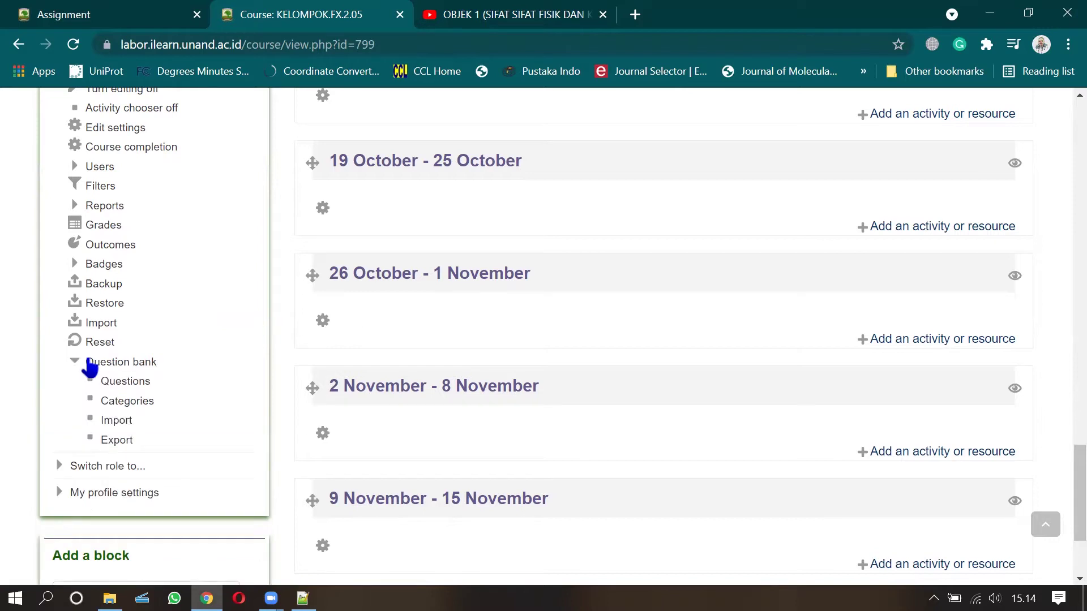
{"action": "left_click", "coordinate": [142, 403]}
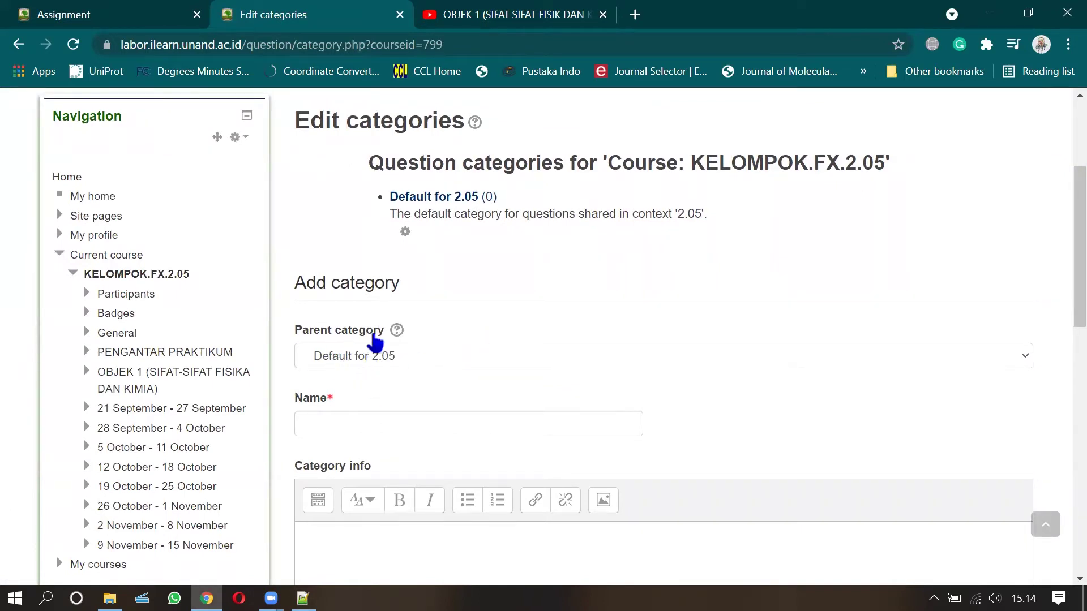
Step: Add a question category named "Soal Respon Objek 1" under the parent category Default for 2.05
{"action": "left_click", "coordinate": [350, 362]}
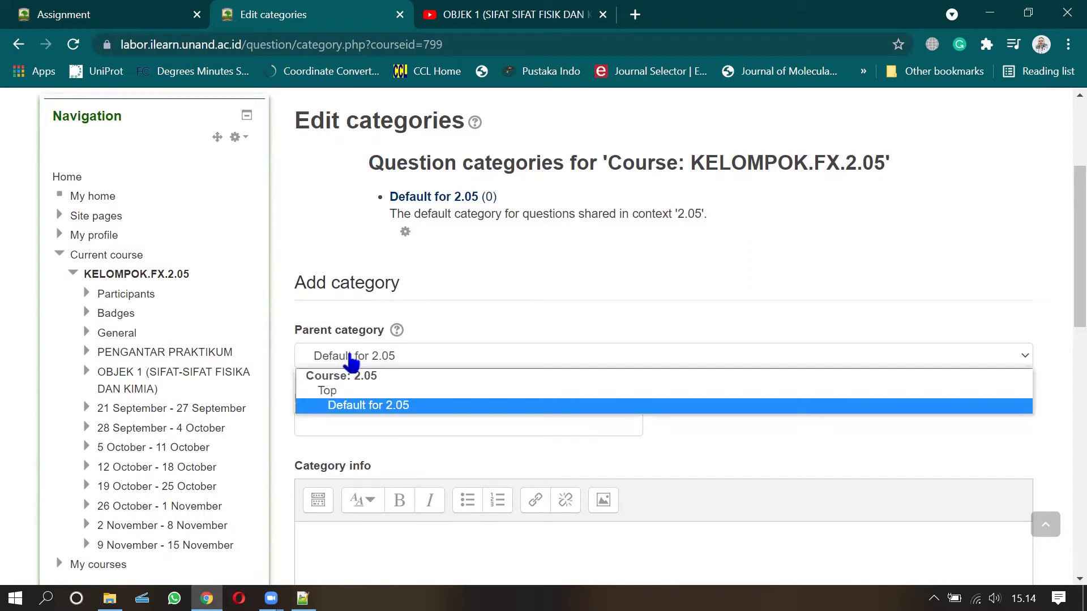
{"action": "left_click", "coordinate": [367, 403]}
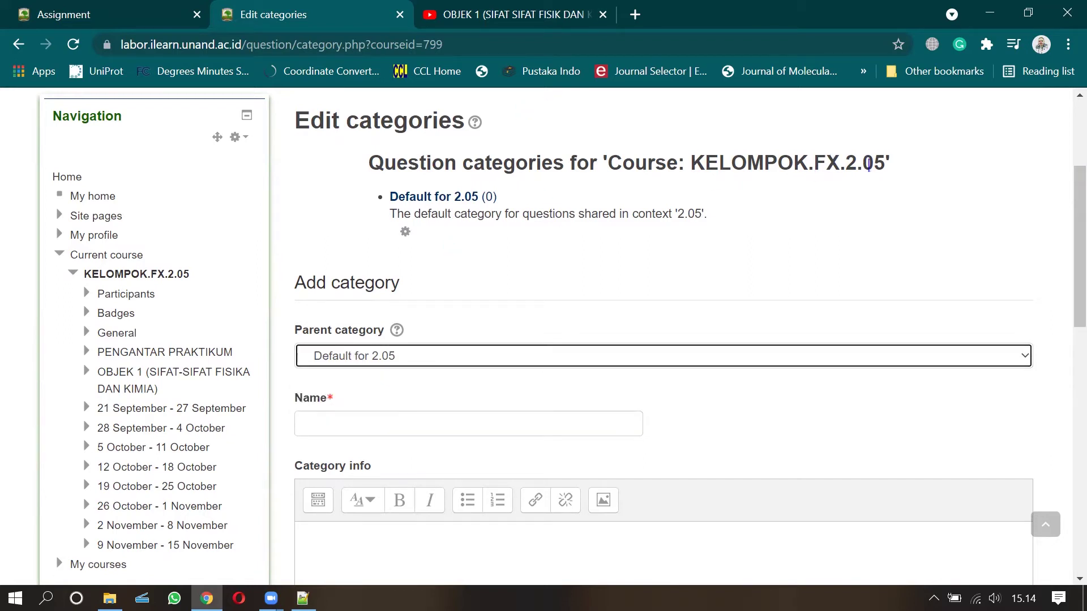
{"action": "scroll", "coordinate": [405, 354], "scroll_direction": "down", "scroll_amount": 3}
{"action": "left_click", "coordinate": [361, 226]}
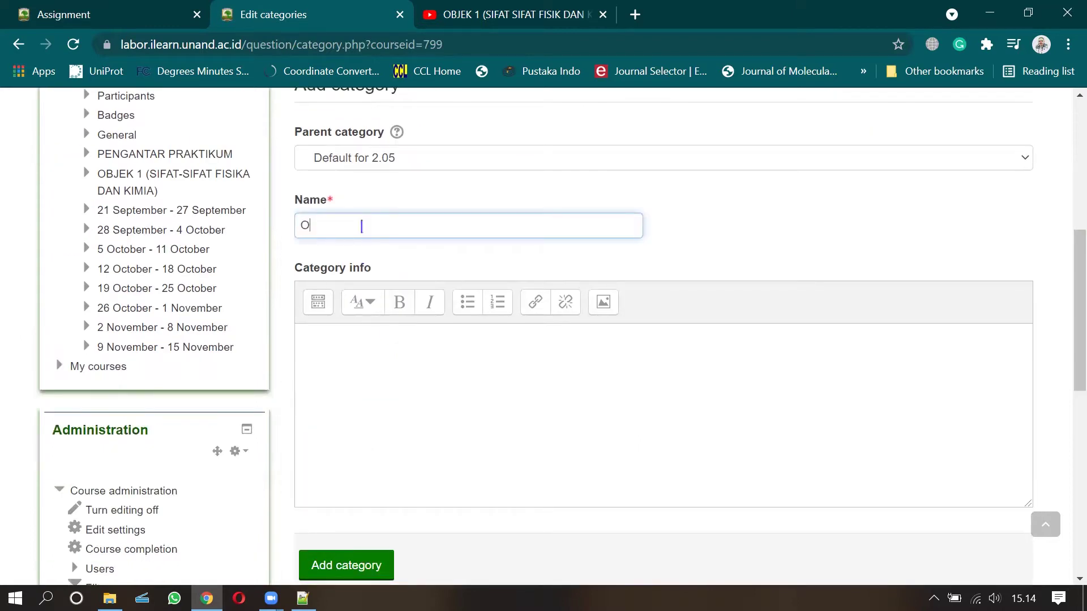
{"action": "type", "text": "Soal respon Objek 1"}
{"action": "scroll", "coordinate": [402, 359], "scroll_direction": "down", "scroll_amount": 7}
{"action": "left_click", "coordinate": [344, 176]}
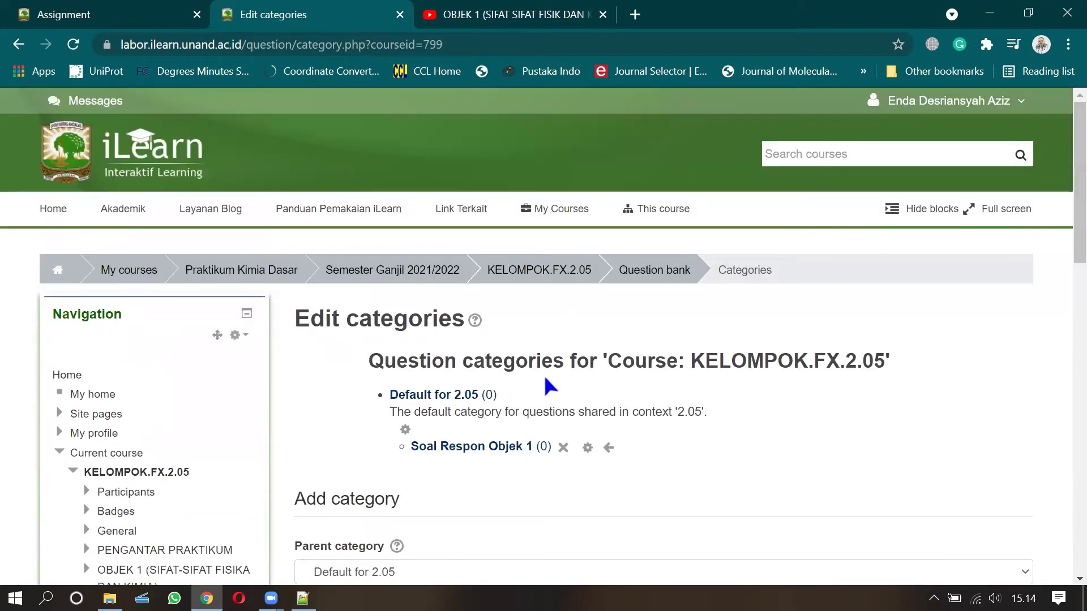
Step: View the settings of the Soal Respon Objek 1 category and return to the category list
{"action": "scroll", "coordinate": [621, 388], "scroll_direction": "down", "scroll_amount": 3}
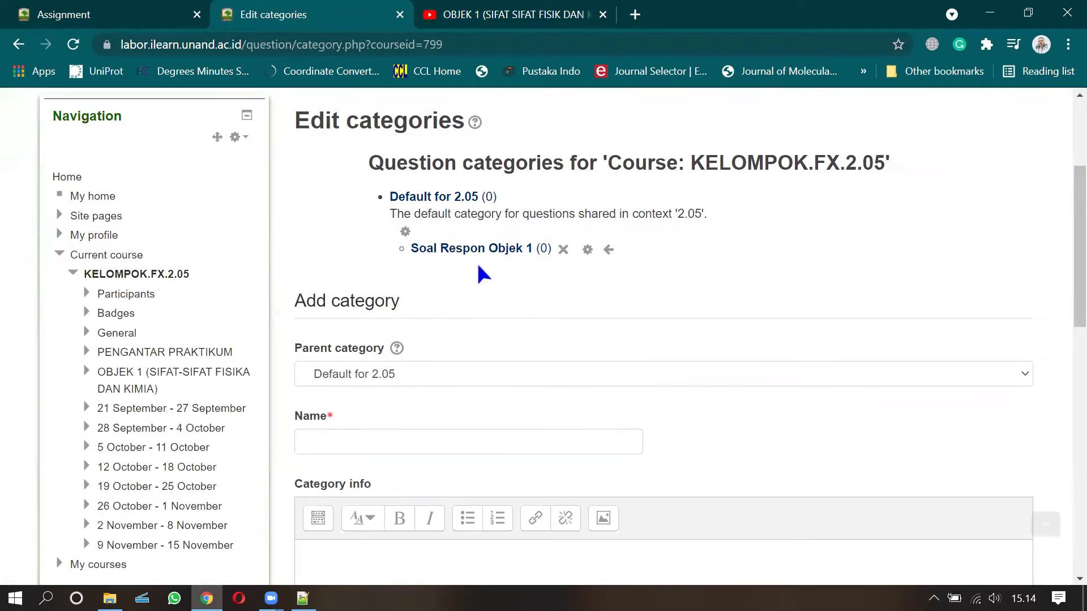
{"action": "left_click", "coordinate": [474, 252]}
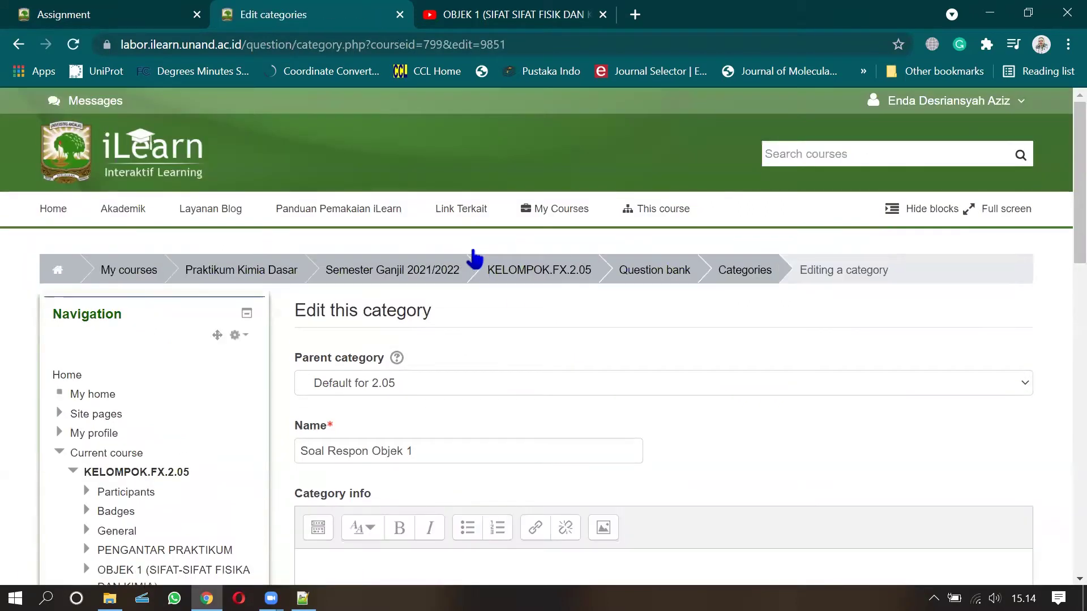
{"action": "scroll", "coordinate": [473, 264], "scroll_direction": "down", "scroll_amount": 5}
{"action": "scroll", "coordinate": [477, 258], "scroll_direction": "up", "scroll_amount": 3}
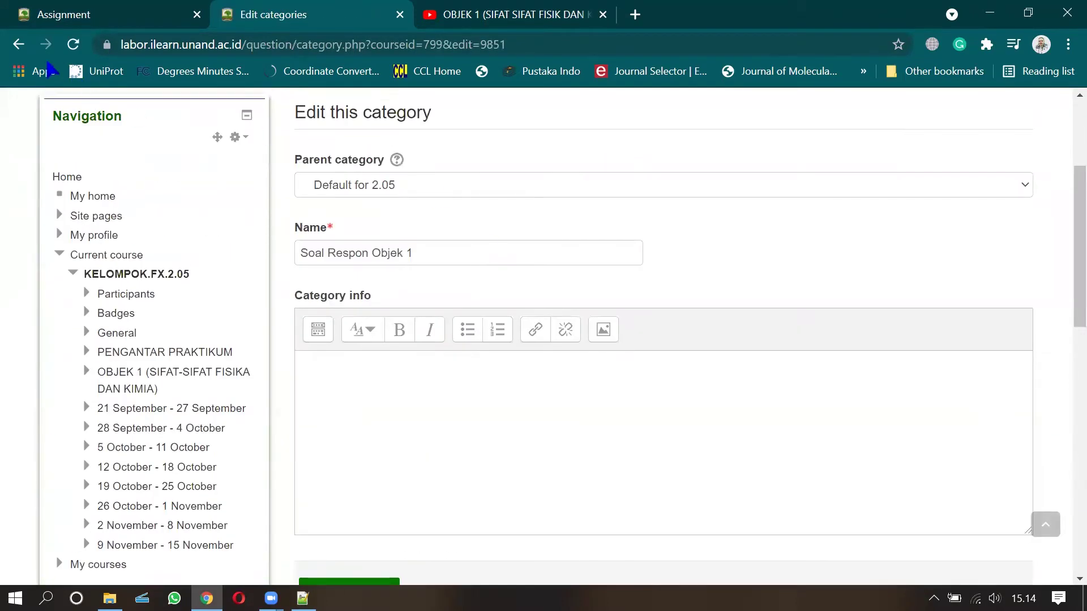
{"action": "left_click", "coordinate": [18, 44]}
Step: Open the question bank's import form and choose Aiken format as the file format
{"action": "scroll", "coordinate": [583, 306], "scroll_direction": "down", "scroll_amount": 3}
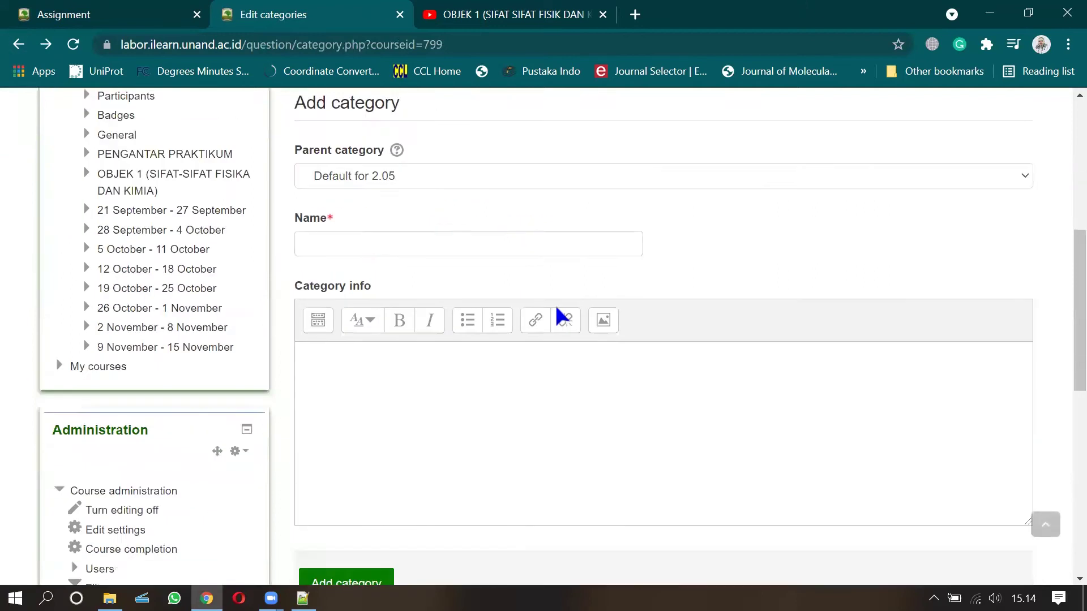
{"action": "scroll", "coordinate": [244, 331], "scroll_direction": "down", "scroll_amount": 3}
{"action": "scroll", "coordinate": [240, 327], "scroll_direction": "down", "scroll_amount": 3}
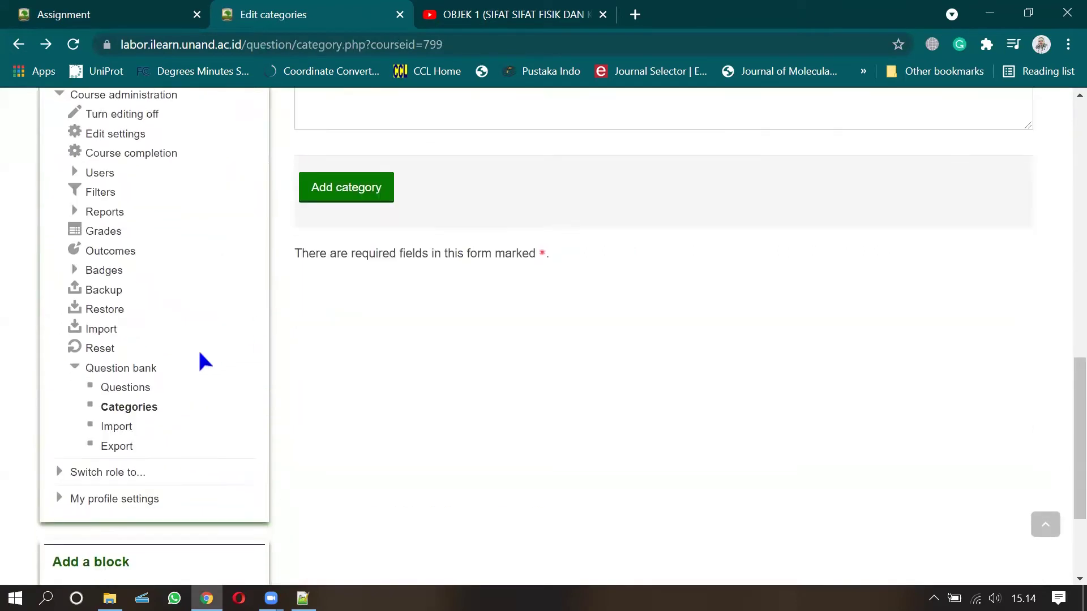
{"action": "left_click", "coordinate": [118, 430]}
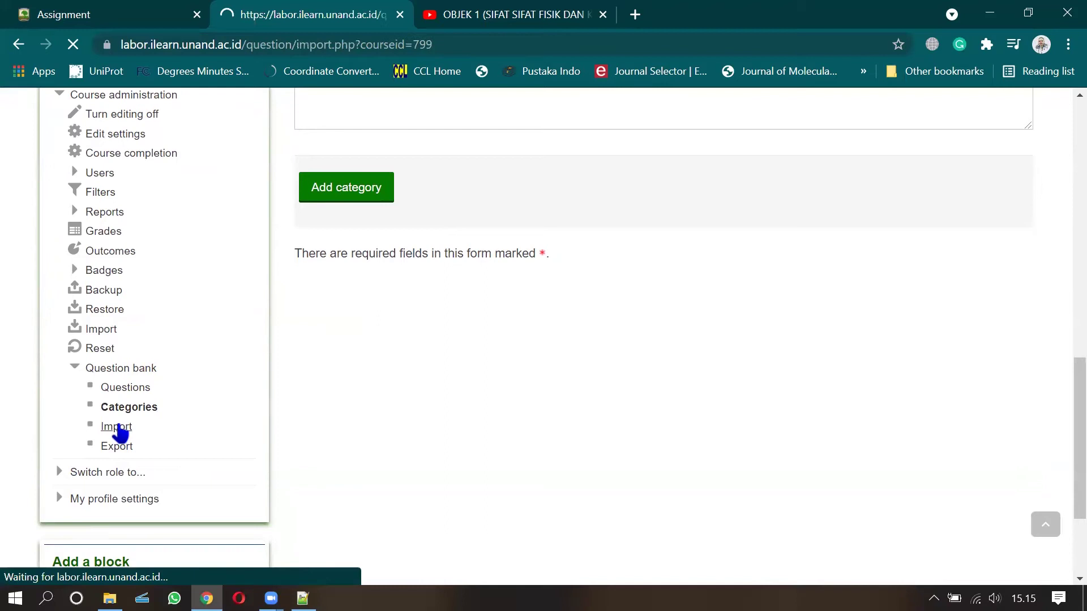
{"action": "scroll", "coordinate": [487, 408], "scroll_direction": "down", "scroll_amount": 3}
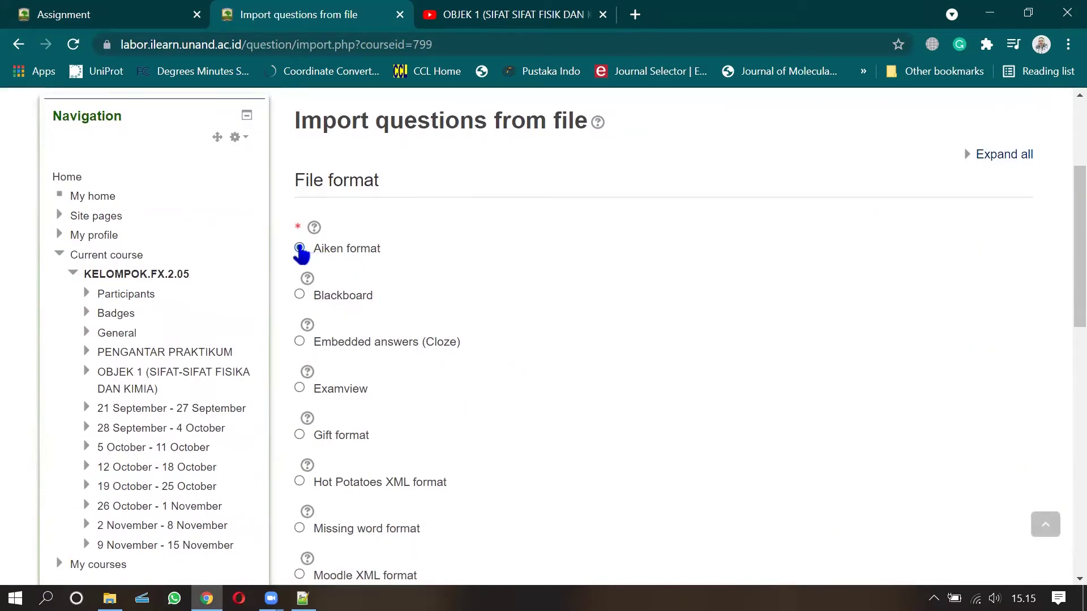
Step: Expand the General import settings and set the import category to Soal Respon Objek 1
{"action": "scroll", "coordinate": [410, 260], "scroll_direction": "down", "scroll_amount": 9}
{"action": "scroll", "coordinate": [401, 237], "scroll_direction": "up", "scroll_amount": 3}
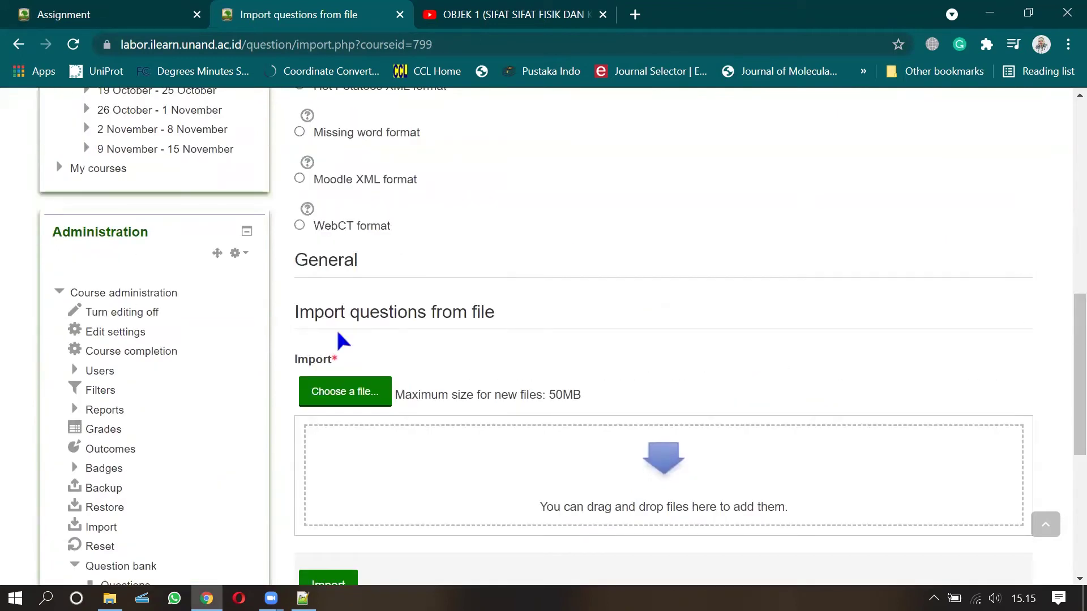
{"action": "left_click", "coordinate": [338, 268]}
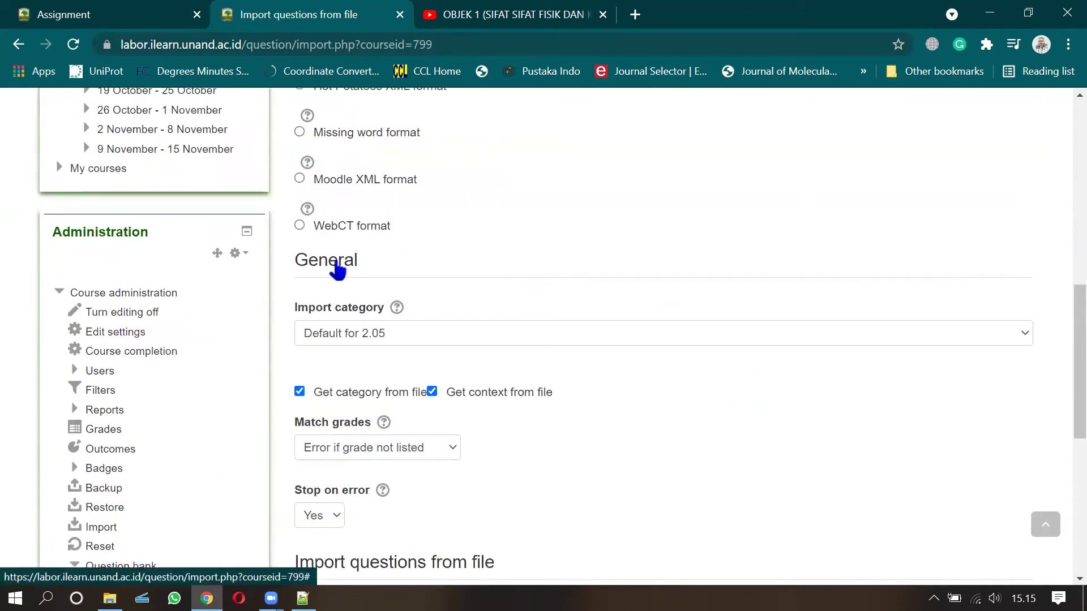
{"action": "left_click", "coordinate": [375, 337]}
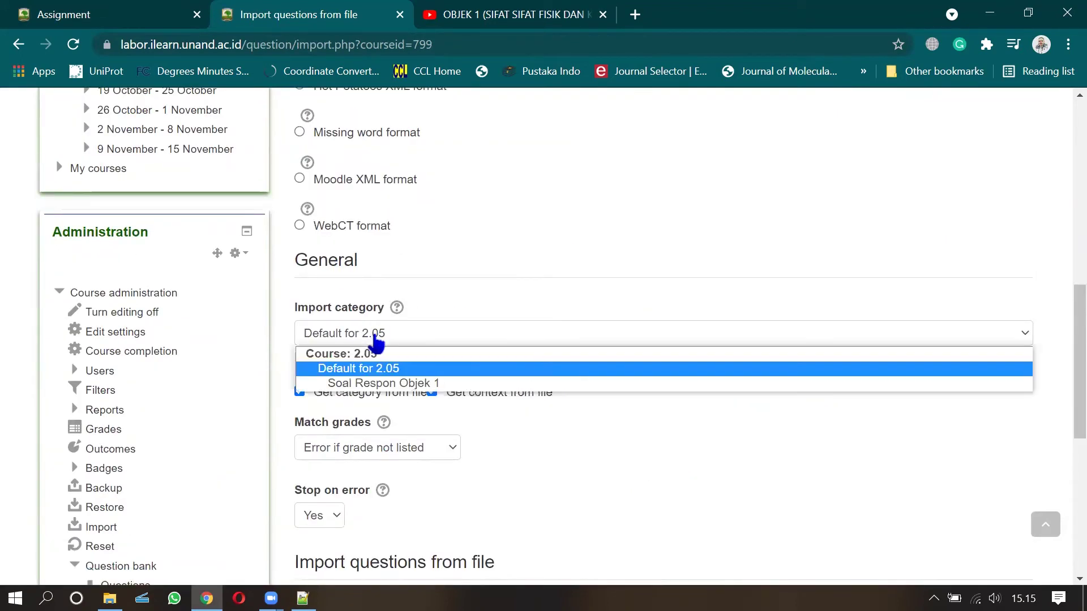
{"action": "left_click", "coordinate": [369, 336]}
{"action": "left_click", "coordinate": [372, 338]}
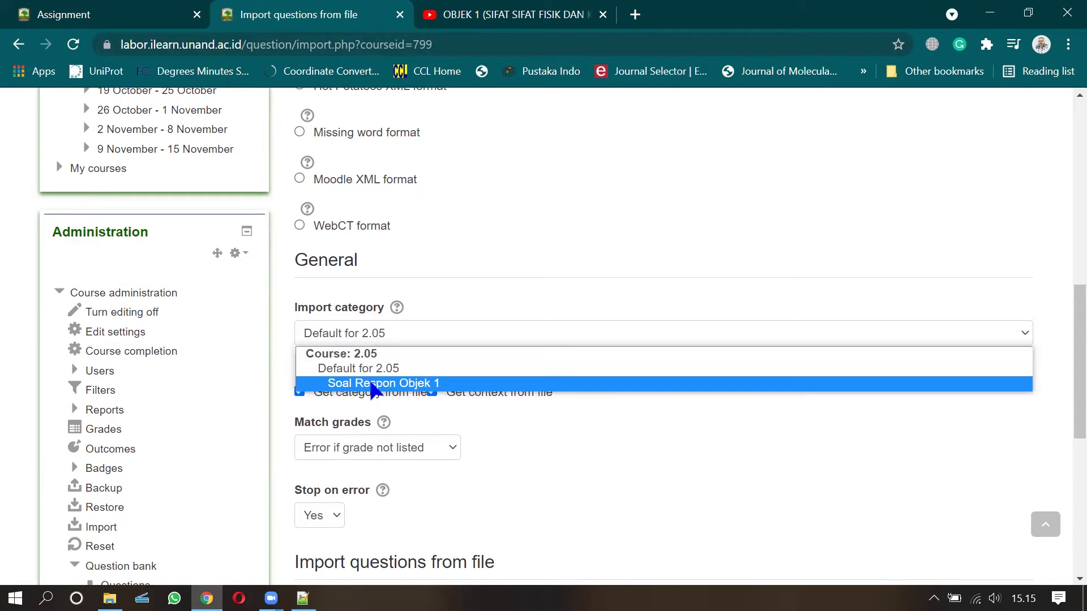
{"action": "left_click", "coordinate": [391, 384]}
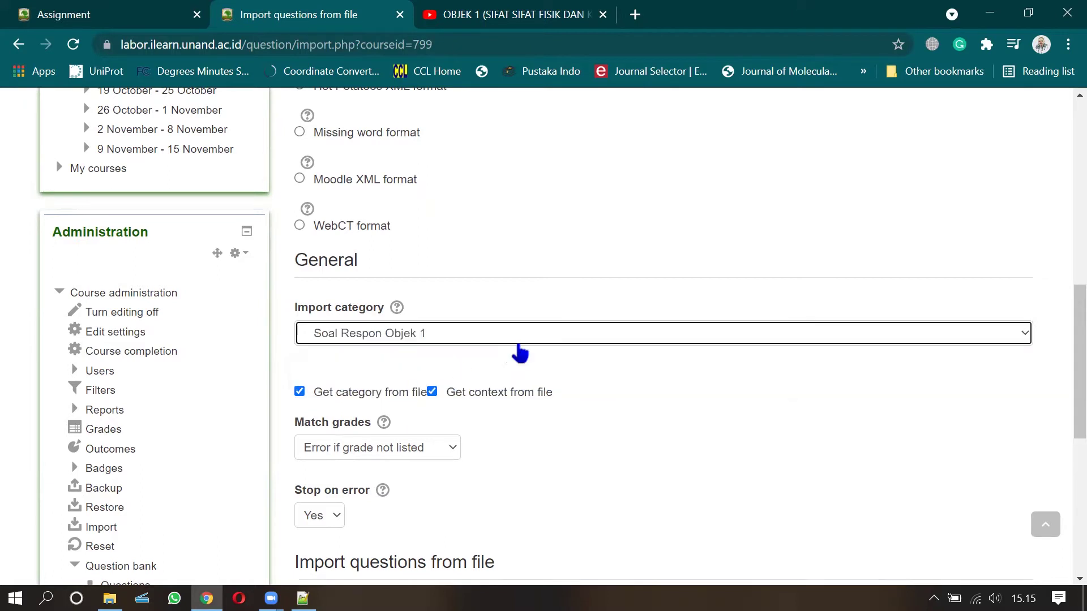
Step: Upload RESPONSI OBJEK 1.txt from the Downloads folder and import its questions
{"action": "scroll", "coordinate": [514, 347], "scroll_direction": "down", "scroll_amount": 3}
{"action": "scroll", "coordinate": [348, 303], "scroll_direction": "down", "scroll_amount": 3}
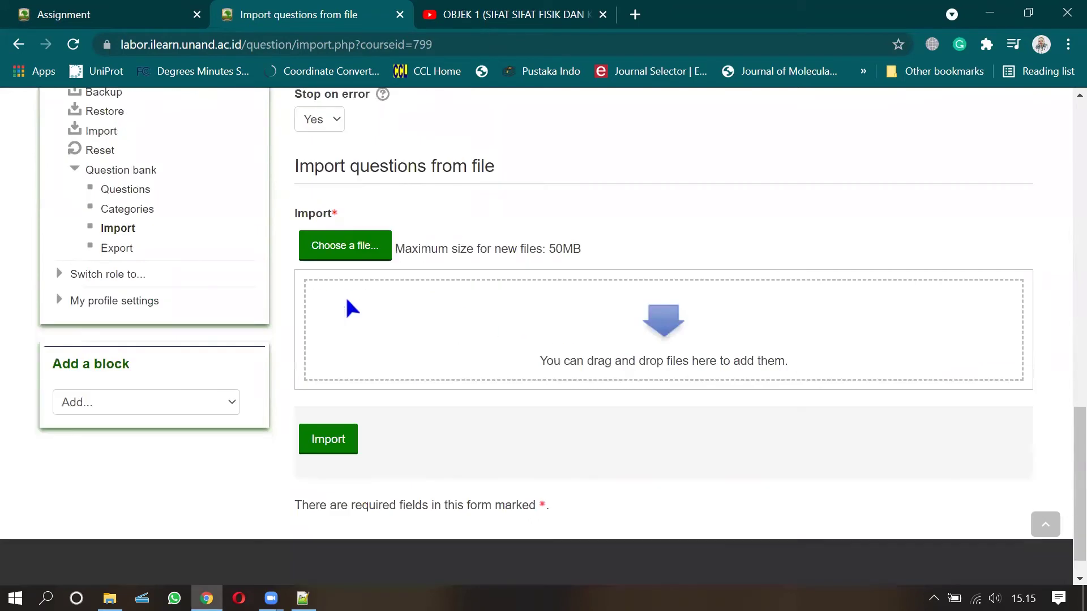
{"action": "left_click", "coordinate": [358, 244]}
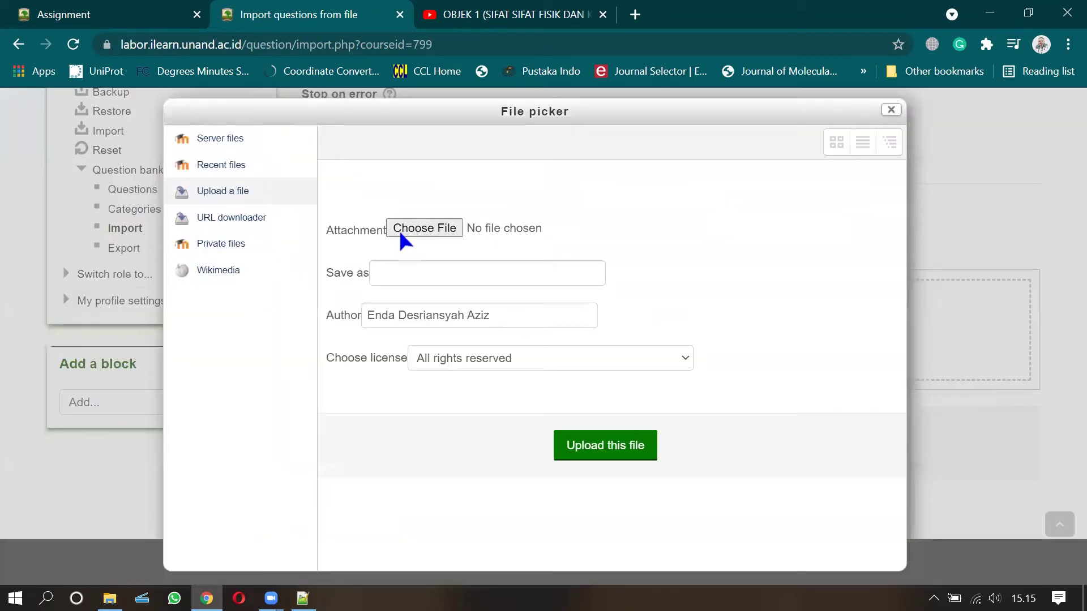
{"action": "left_click", "coordinate": [424, 229]}
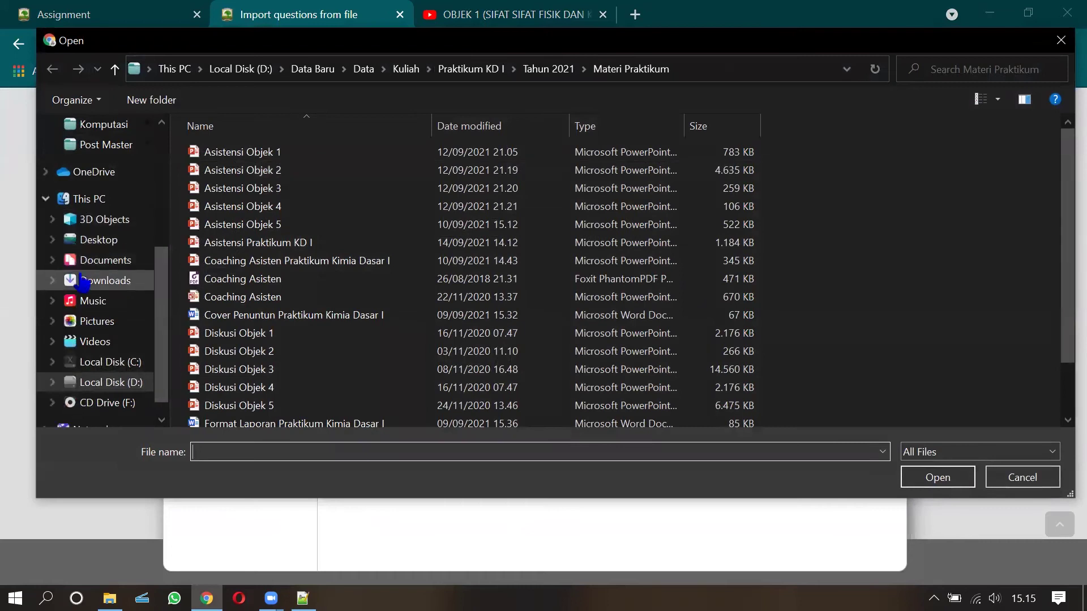
{"action": "left_click", "coordinate": [105, 280]}
{"action": "double_click", "coordinate": [243, 222]}
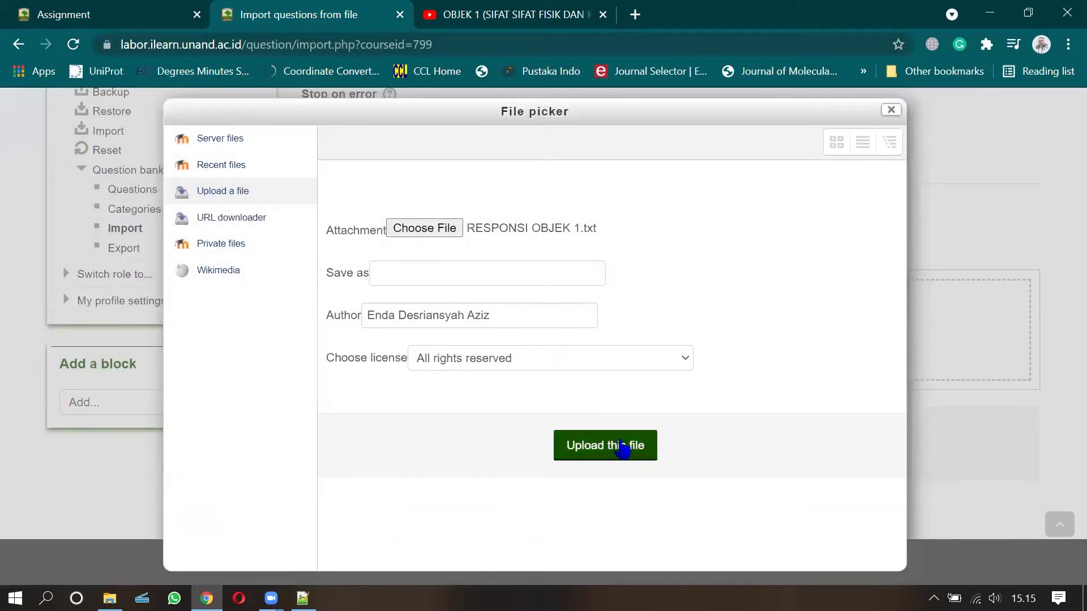
{"action": "left_click", "coordinate": [621, 447]}
{"action": "left_click", "coordinate": [345, 445]}
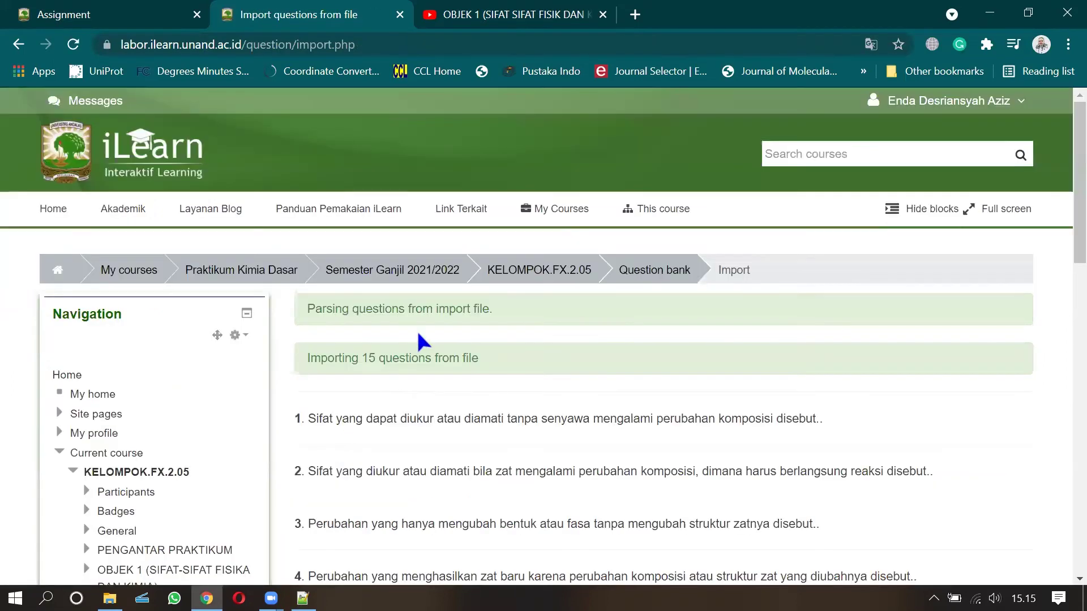
Step: Review the list of imported questions and continue to the question bank
{"action": "scroll", "coordinate": [423, 317], "scroll_direction": "down", "scroll_amount": 2}
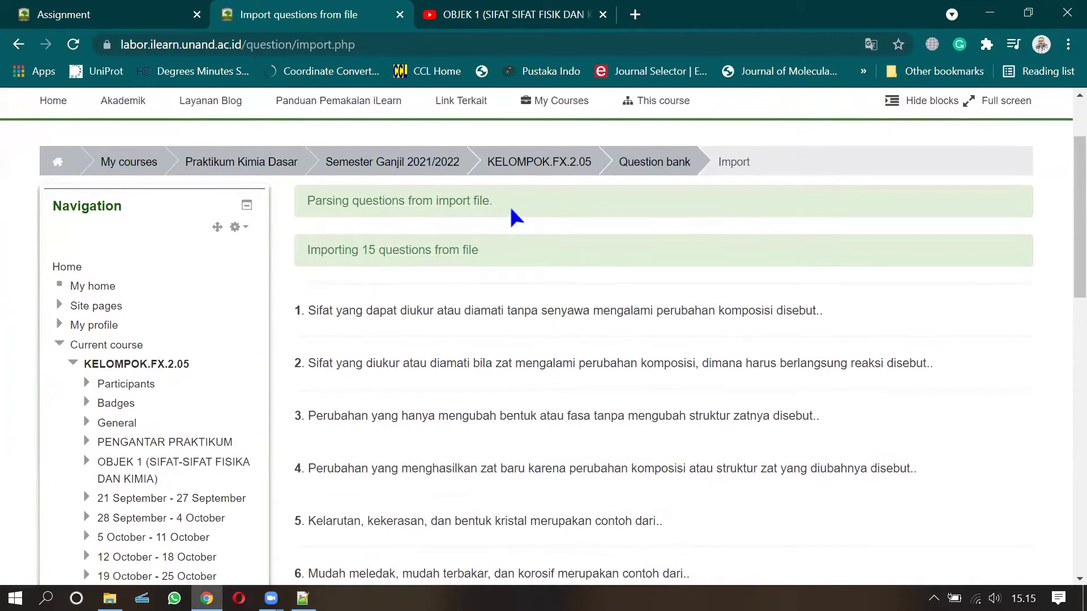
{"action": "scroll", "coordinate": [507, 355], "scroll_direction": "down", "scroll_amount": 8}
{"action": "scroll", "coordinate": [510, 371], "scroll_direction": "down", "scroll_amount": 4}
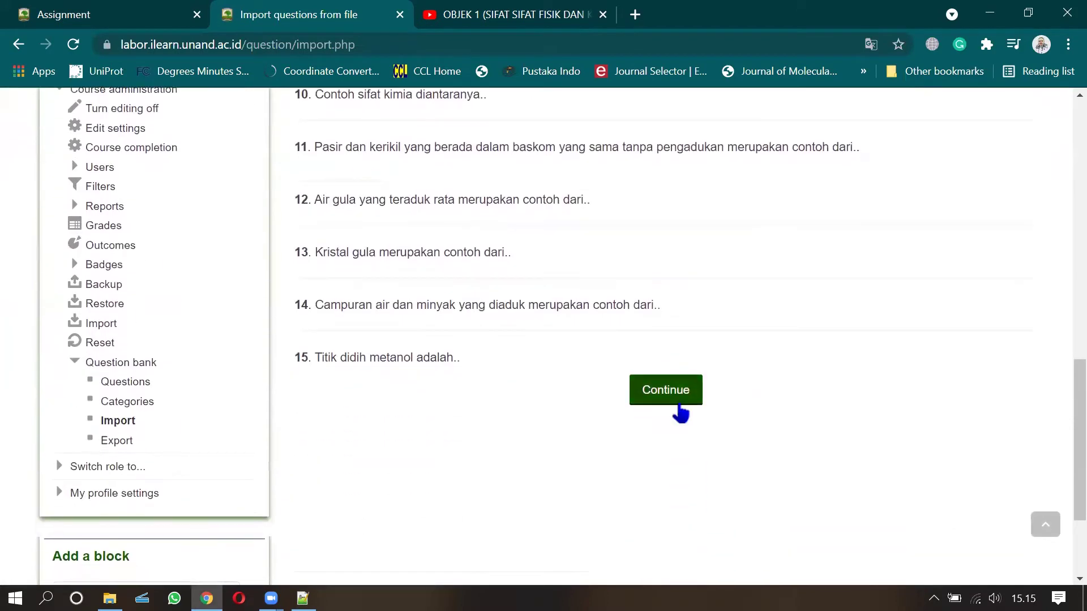
{"action": "left_click", "coordinate": [669, 395]}
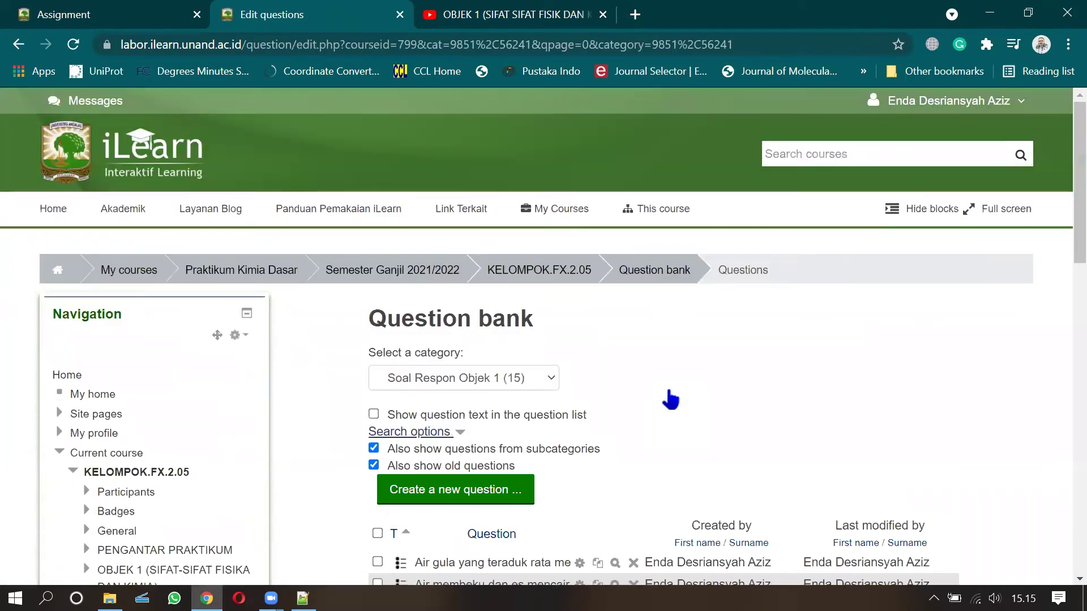
Step: Look through the Soal Respon Objek 1 question list and preview the question "Air gula yang teraduk rata merupakan contoh dari.."
{"action": "scroll", "coordinate": [670, 399], "scroll_direction": "down", "scroll_amount": 2}
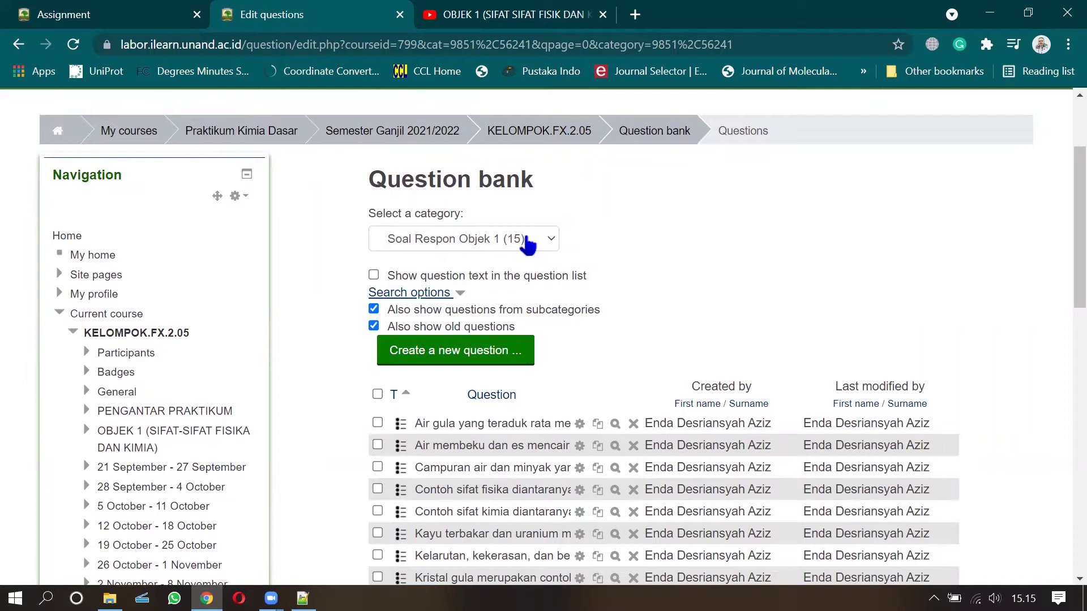
{"action": "scroll", "coordinate": [626, 252], "scroll_direction": "down", "scroll_amount": 2}
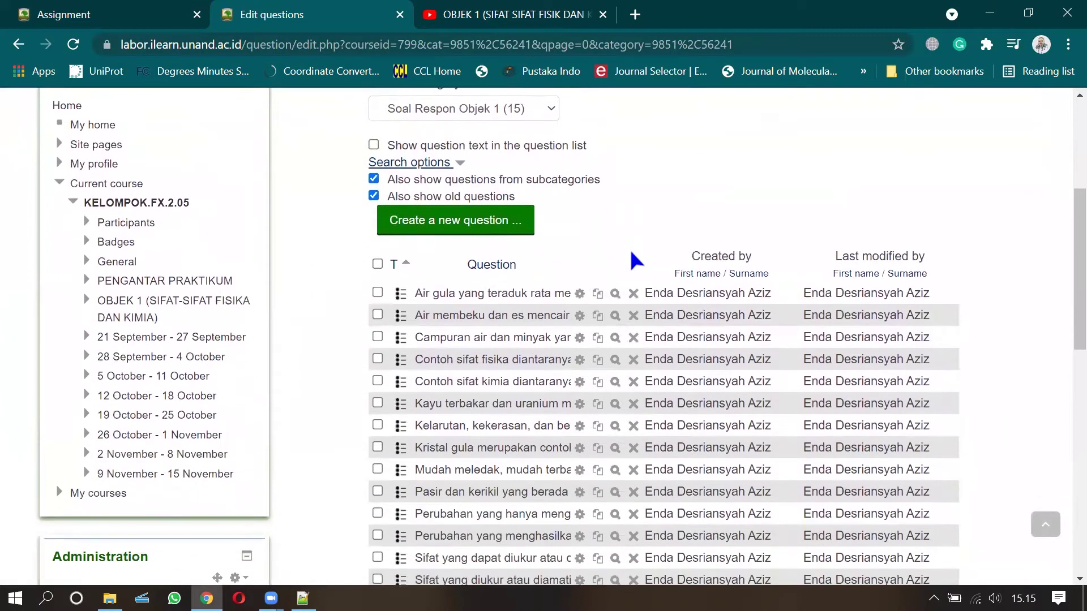
{"action": "scroll", "coordinate": [630, 247], "scroll_direction": "down", "scroll_amount": 3}
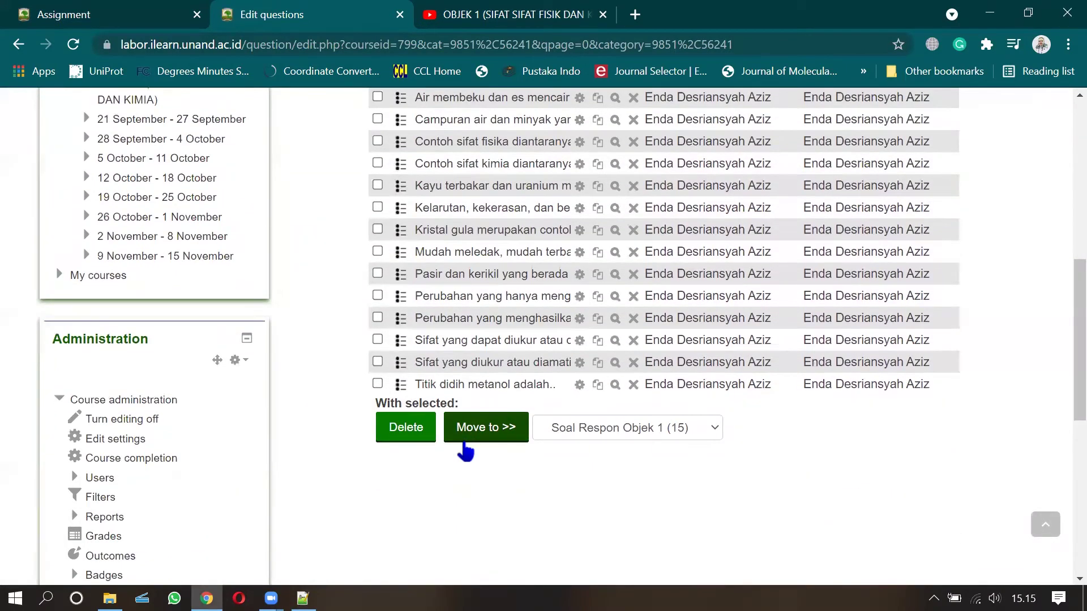
{"action": "scroll", "coordinate": [478, 433], "scroll_direction": "up", "scroll_amount": 2}
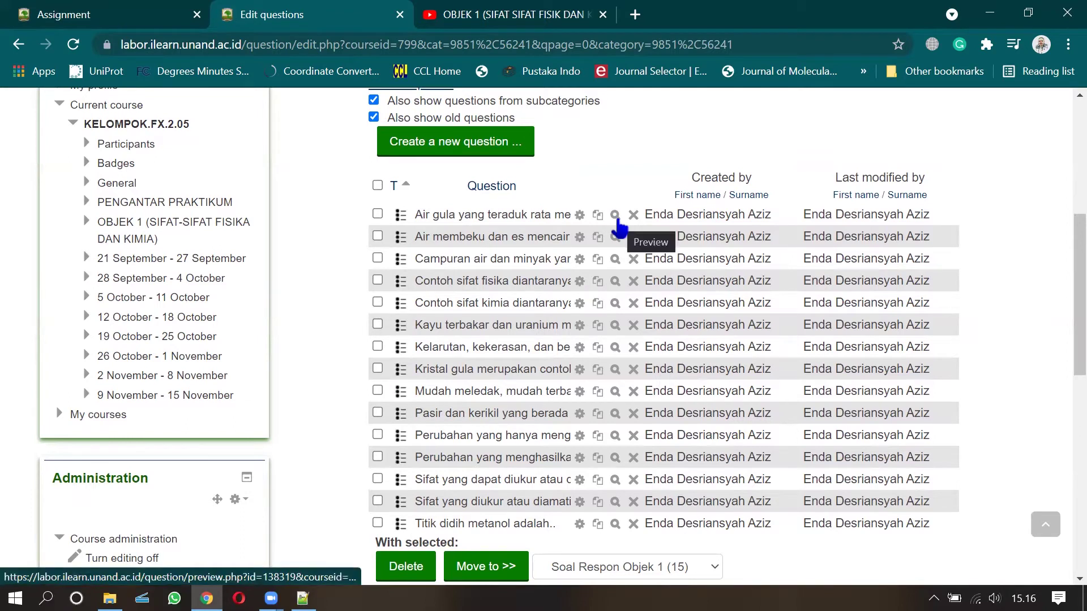
{"action": "left_click", "coordinate": [614, 216]}
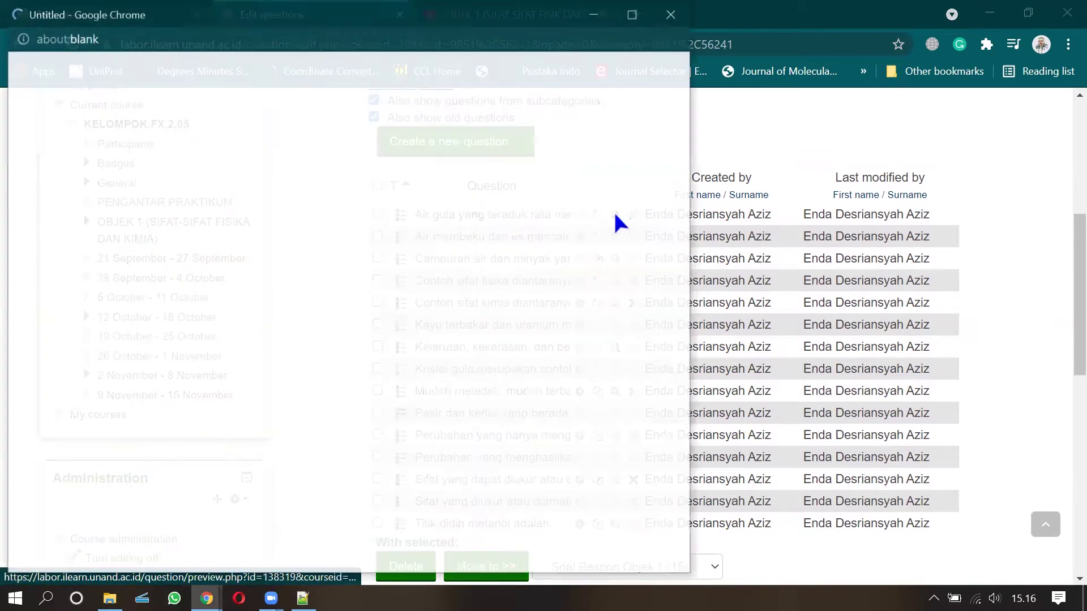
{"action": "scroll", "coordinate": [340, 294], "scroll_direction": "down", "scroll_amount": 1}
{"action": "scroll", "coordinate": [276, 331], "scroll_direction": "down", "scroll_amount": 1}
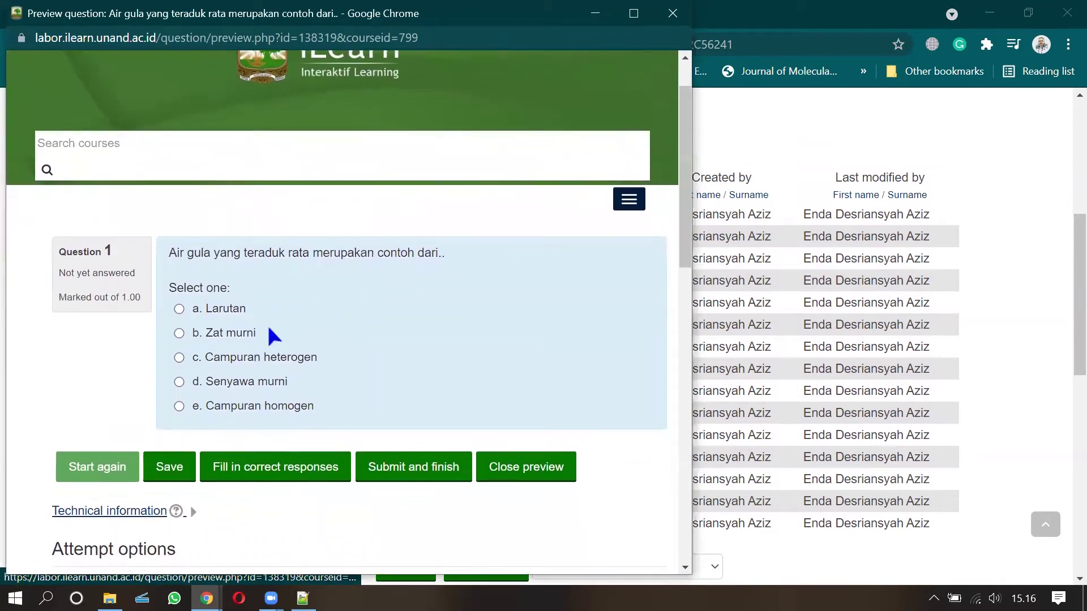
{"action": "scroll", "coordinate": [190, 498], "scroll_direction": "down", "scroll_amount": 8}
{"action": "scroll", "coordinate": [182, 459], "scroll_direction": "up", "scroll_amount": 8}
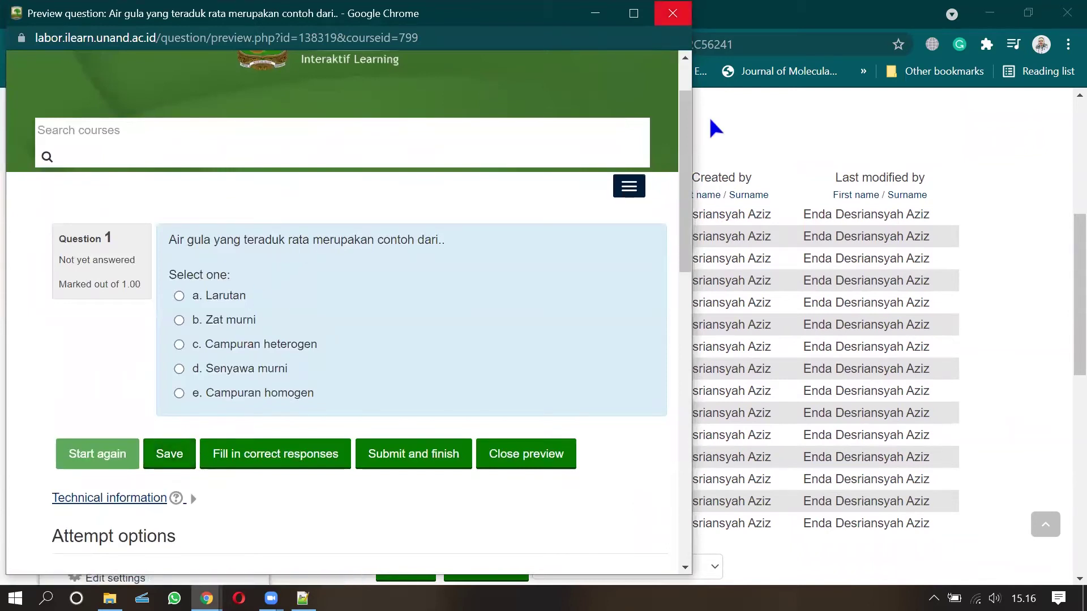
{"action": "left_click", "coordinate": [672, 13]}
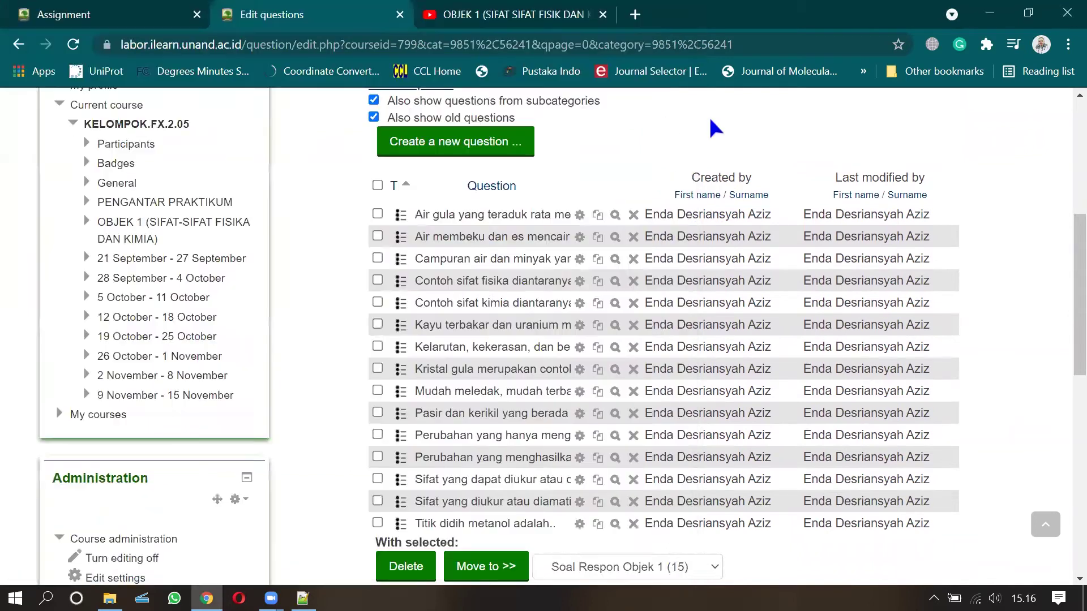
Step: Preview the questions "Contoh sifat kimia diantaranya.." and "Perubahan yang hanya mengubah bentuk atau fasa...", closing each preview
{"action": "left_click", "coordinate": [615, 303]}
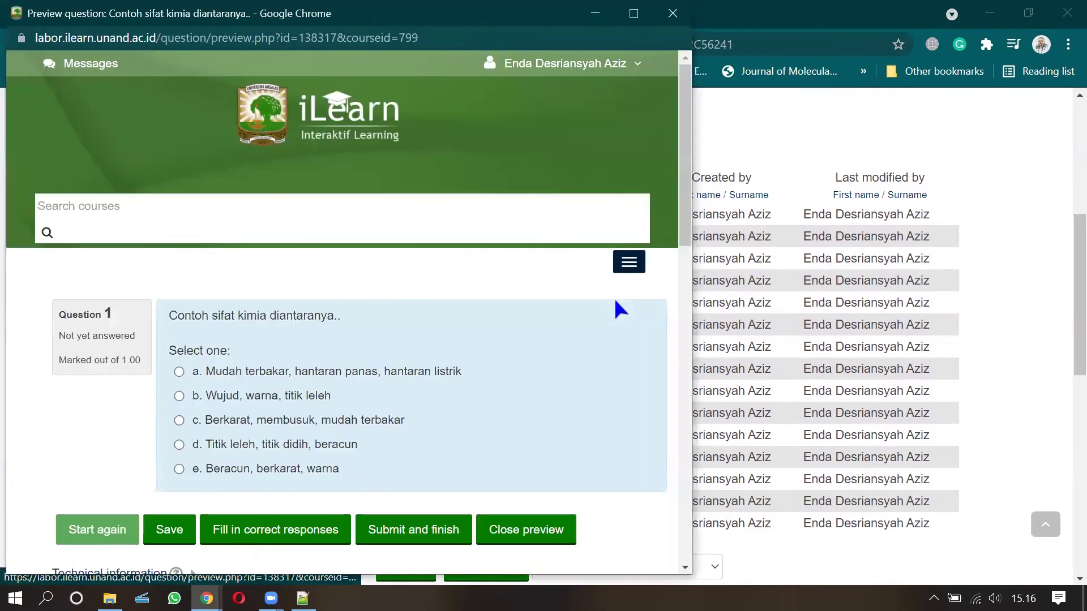
{"action": "left_click", "coordinate": [757, 120]}
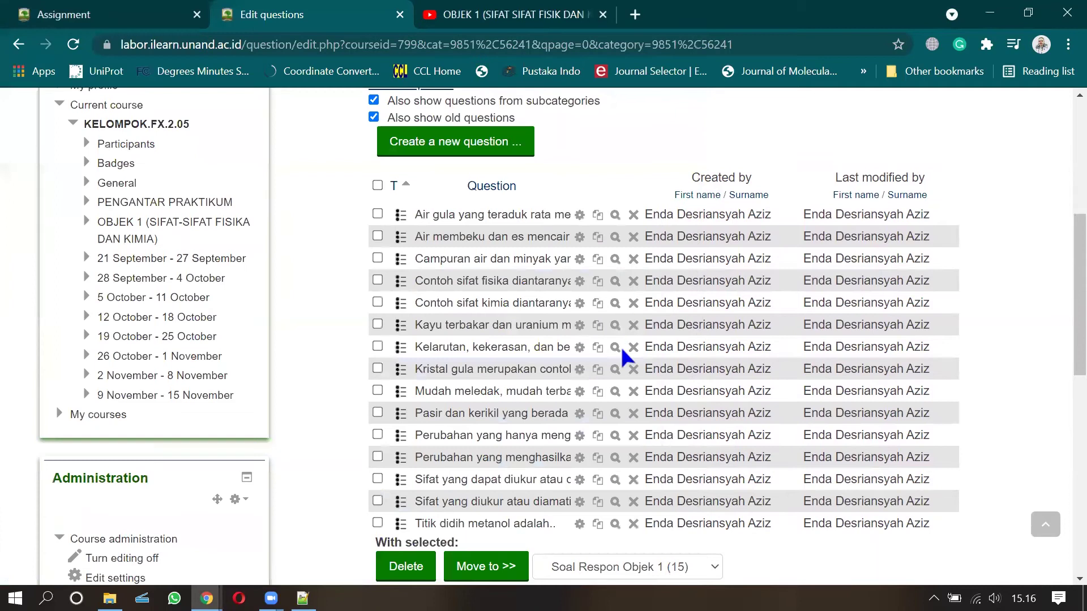
{"action": "left_click", "coordinate": [615, 433]}
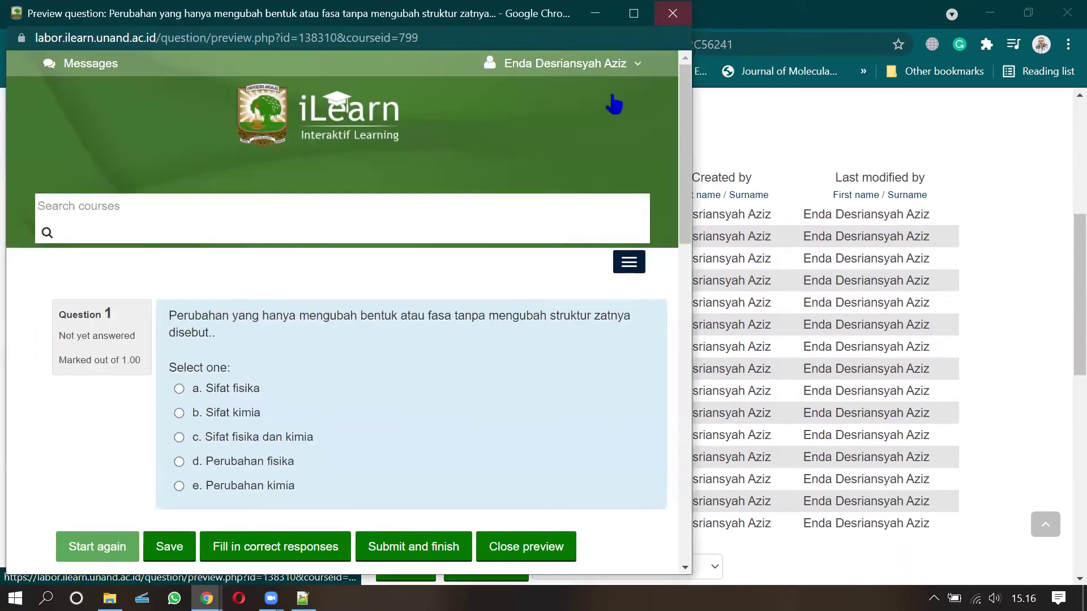
{"action": "key", "text": "alt+Tab"}
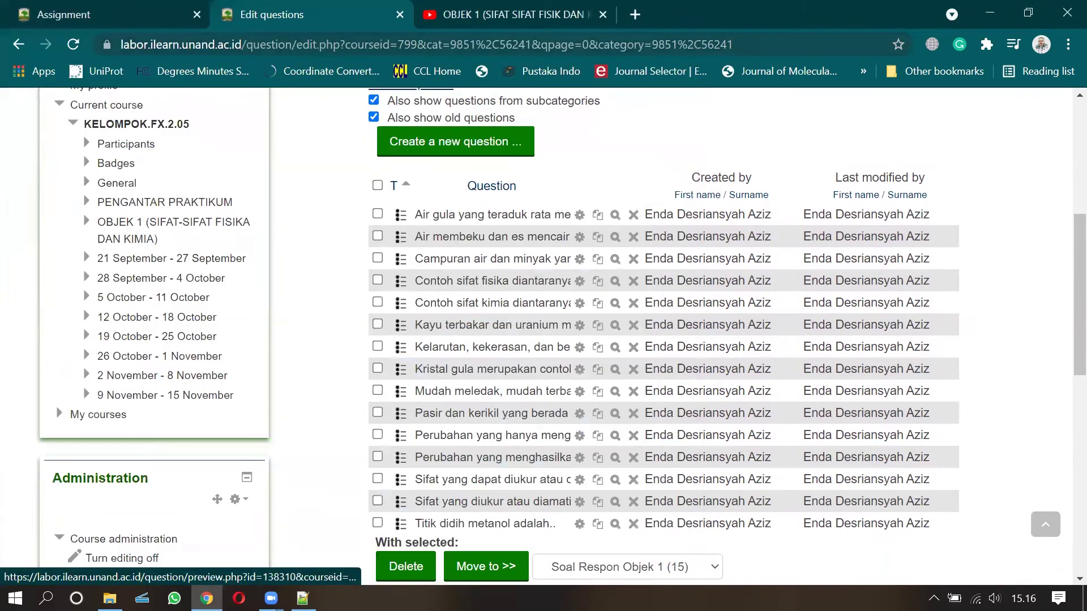
Step: Return to the KELOMPOK.FX.2.05 course page and open the RESPONSI OBJEK 1 quiz for editing its questions
{"action": "scroll", "coordinate": [502, 364], "scroll_direction": "down", "scroll_amount": 3}
{"action": "scroll", "coordinate": [502, 365], "scroll_direction": "up", "scroll_amount": 8}
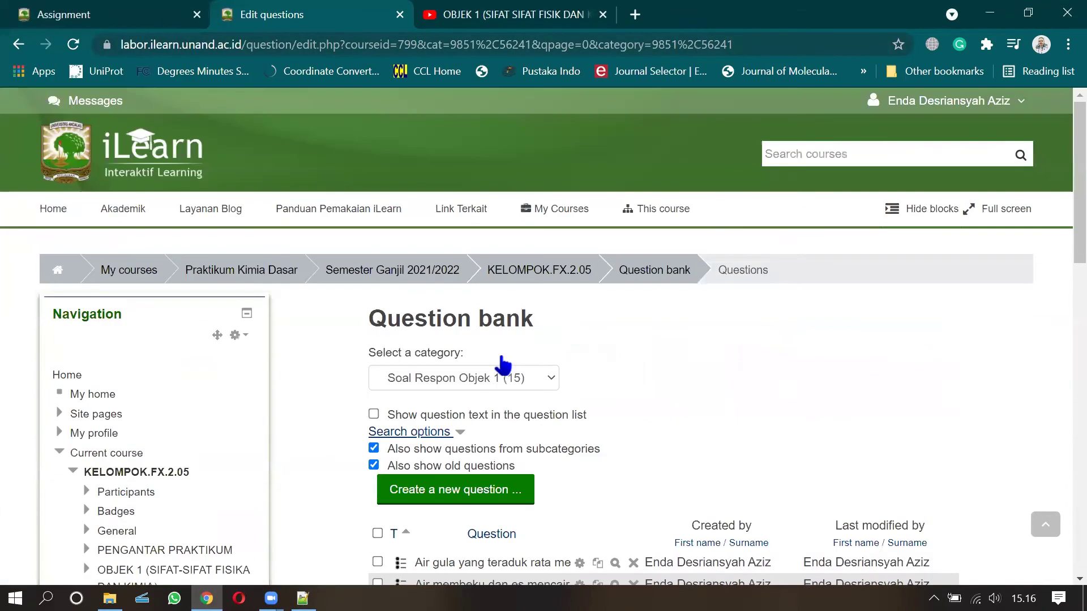
{"action": "scroll", "coordinate": [498, 364], "scroll_direction": "down", "scroll_amount": 3}
{"action": "scroll", "coordinate": [532, 304], "scroll_direction": "up", "scroll_amount": 3}
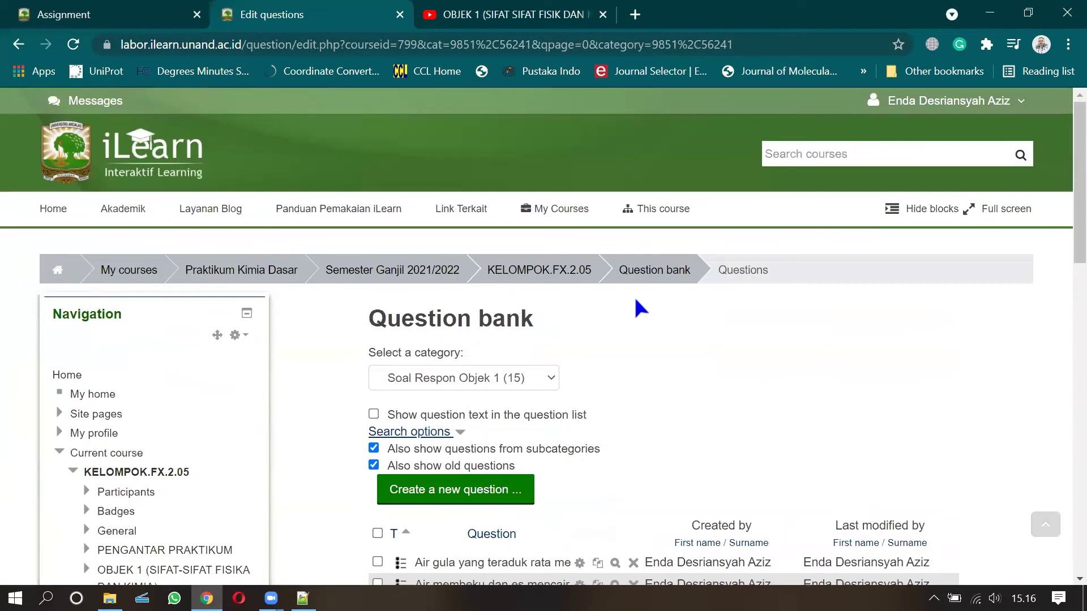
{"action": "left_click", "coordinate": [562, 276]}
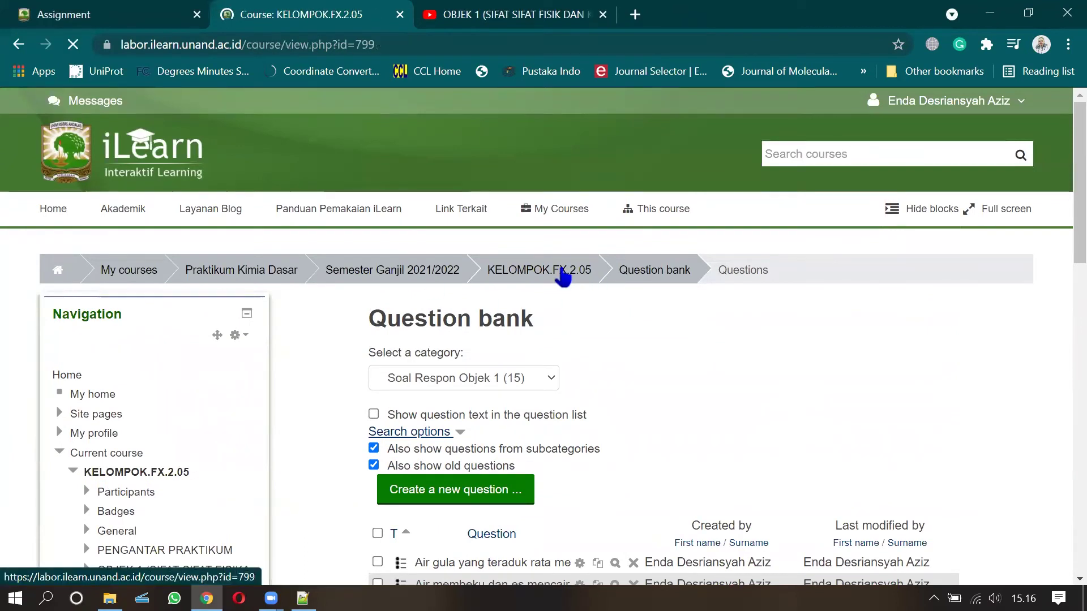
{"action": "scroll", "coordinate": [555, 270], "scroll_direction": "down", "scroll_amount": 15}
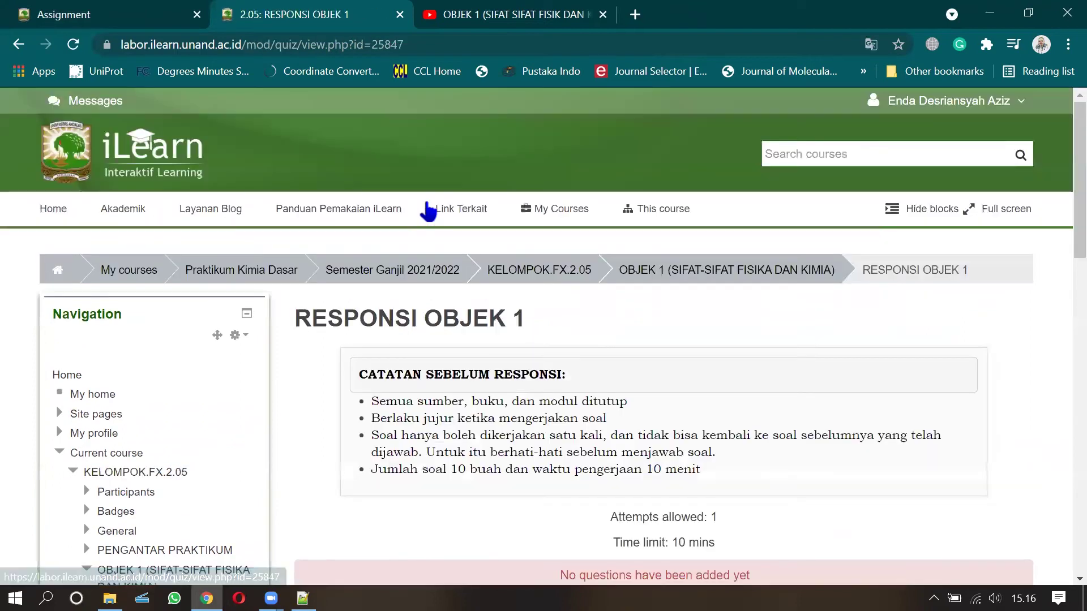
{"action": "scroll", "coordinate": [488, 304], "scroll_direction": "down", "scroll_amount": 3}
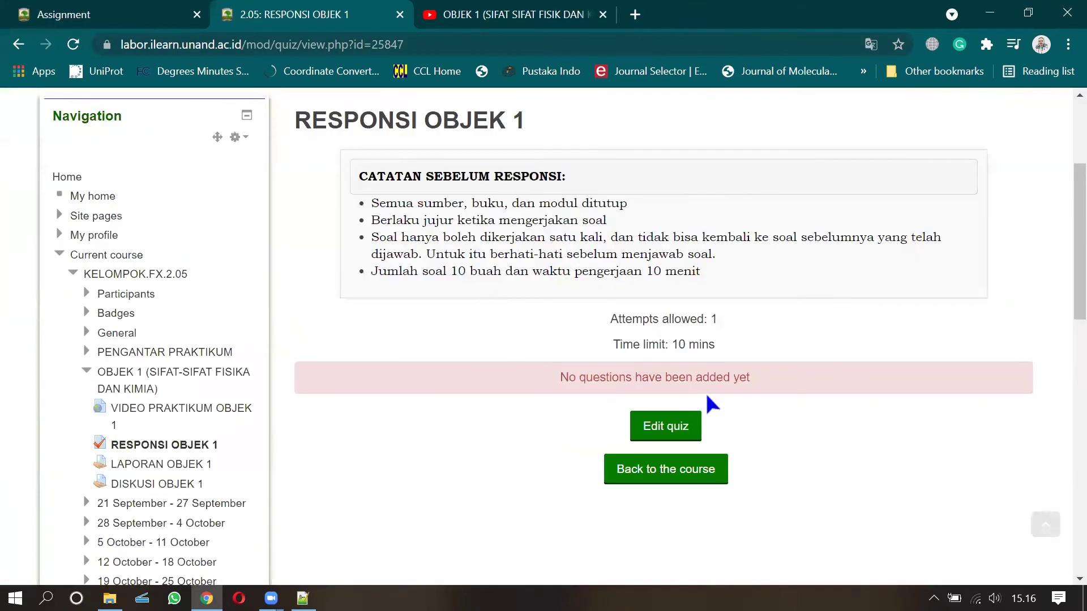
{"action": "left_click", "coordinate": [677, 433]}
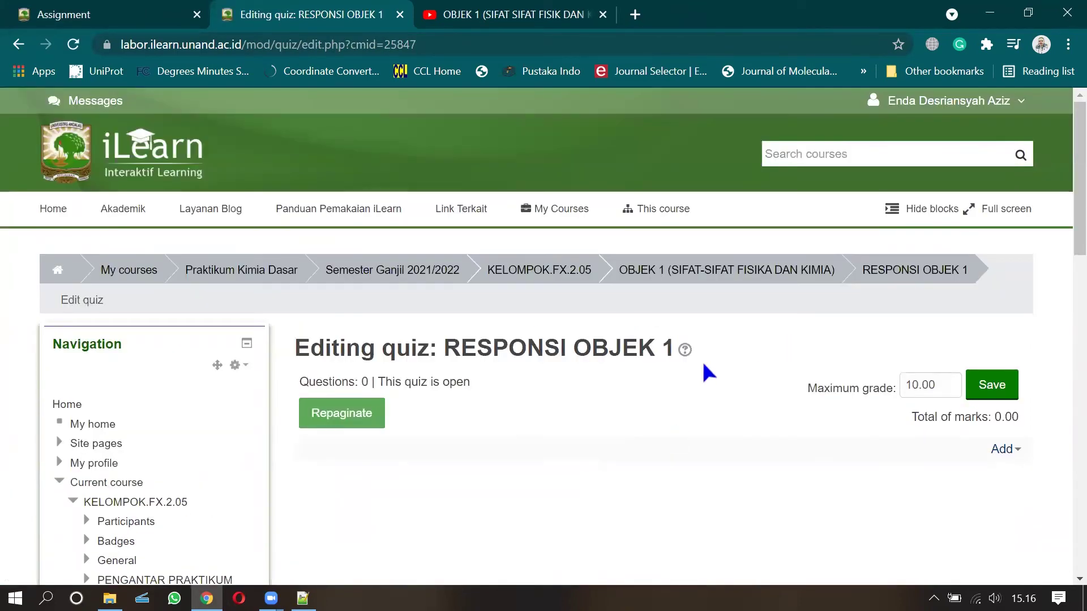
Step: Set the maximum grade of the RESPONSI OBJEK 1 quiz to 100 and save it
{"action": "scroll", "coordinate": [892, 396], "scroll_direction": "down", "scroll_amount": 1}
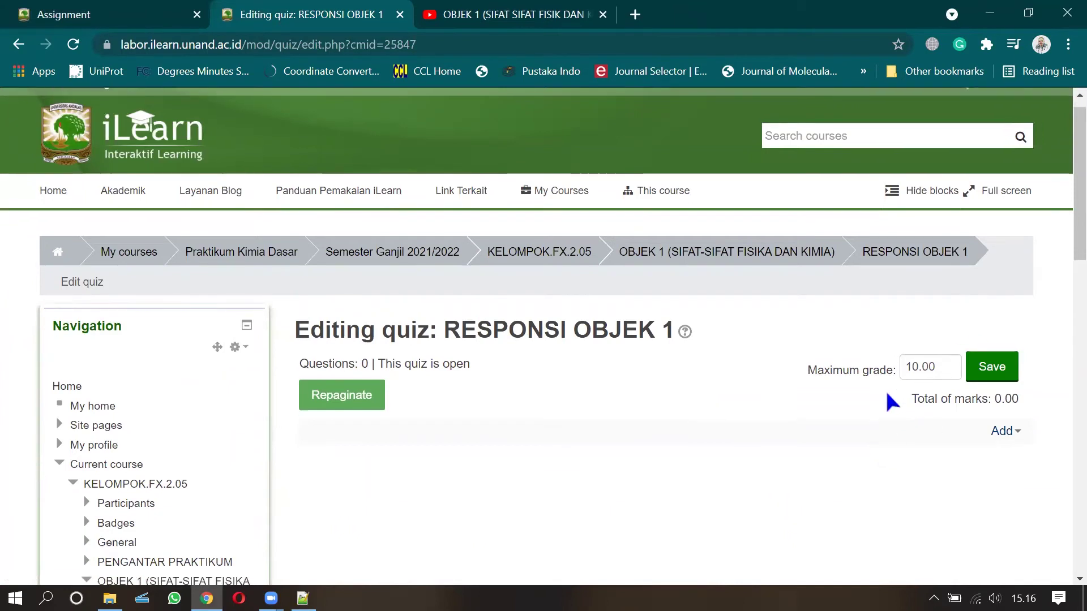
{"action": "left_click_drag", "start_coordinate": [933, 341], "coordinate": [871, 349]}
{"action": "type", "text": "100"}
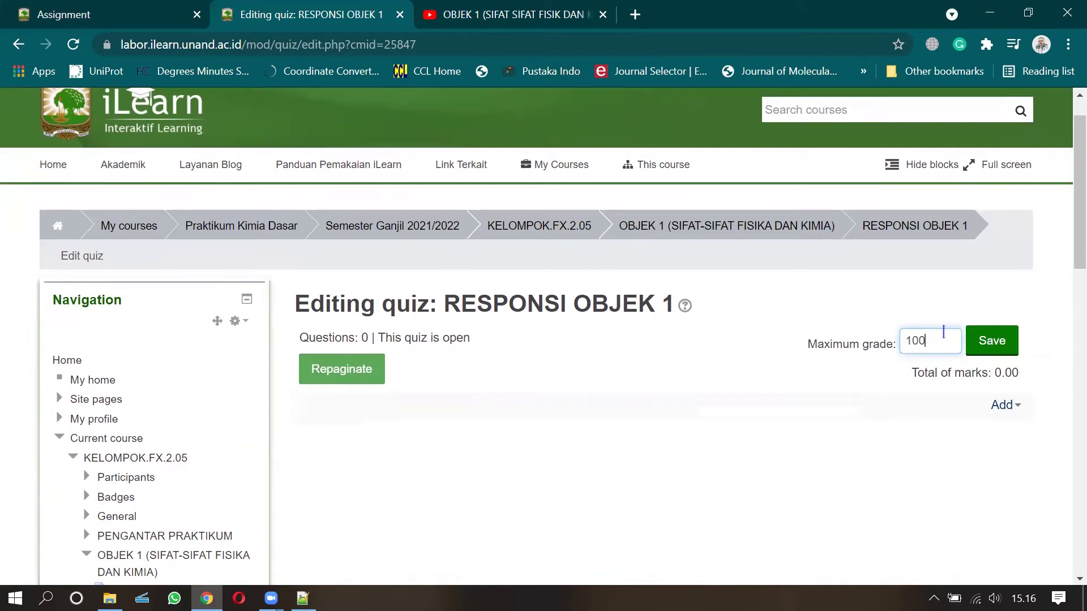
{"action": "left_click", "coordinate": [992, 347]}
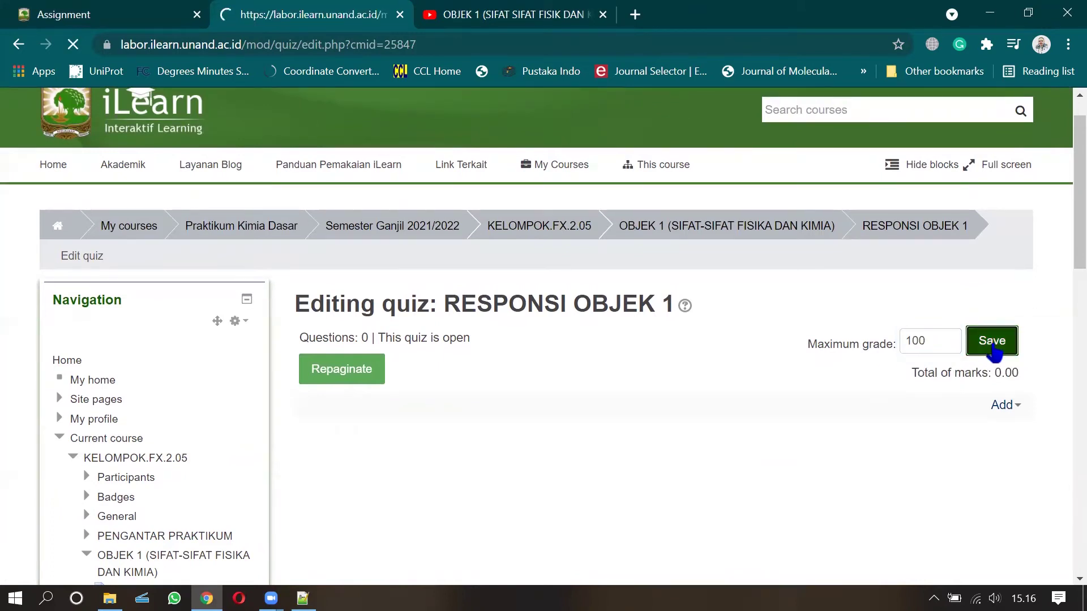
Step: Start adding questions to the quiz from the question bank and choose the Soal Respon Objek 1 category
{"action": "scroll", "coordinate": [999, 334], "scroll_direction": "down", "scroll_amount": 3}
{"action": "left_click", "coordinate": [1002, 254]}
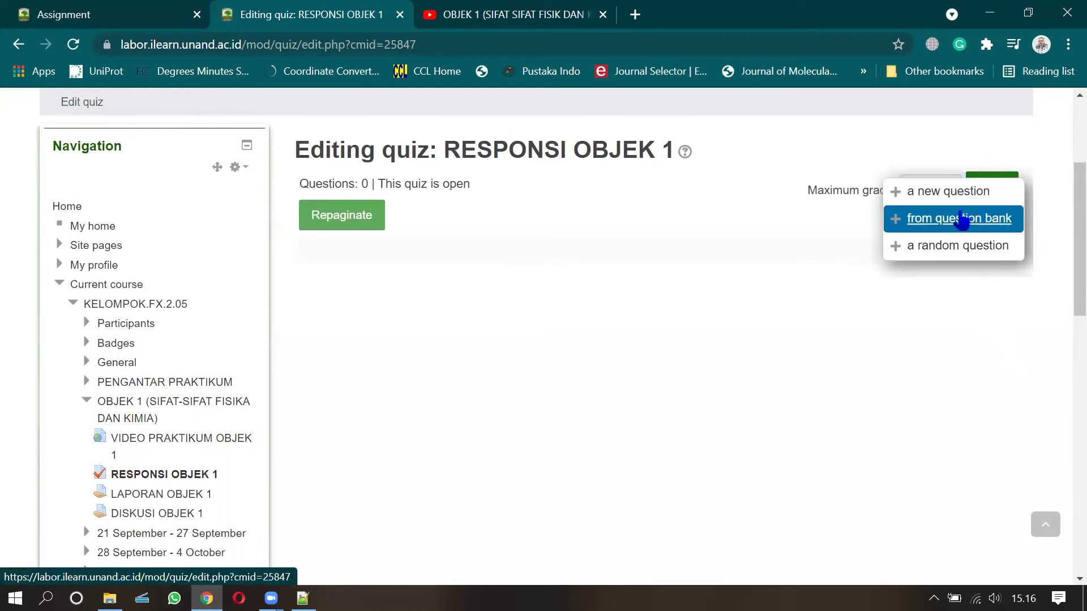
{"action": "left_click", "coordinate": [984, 224]}
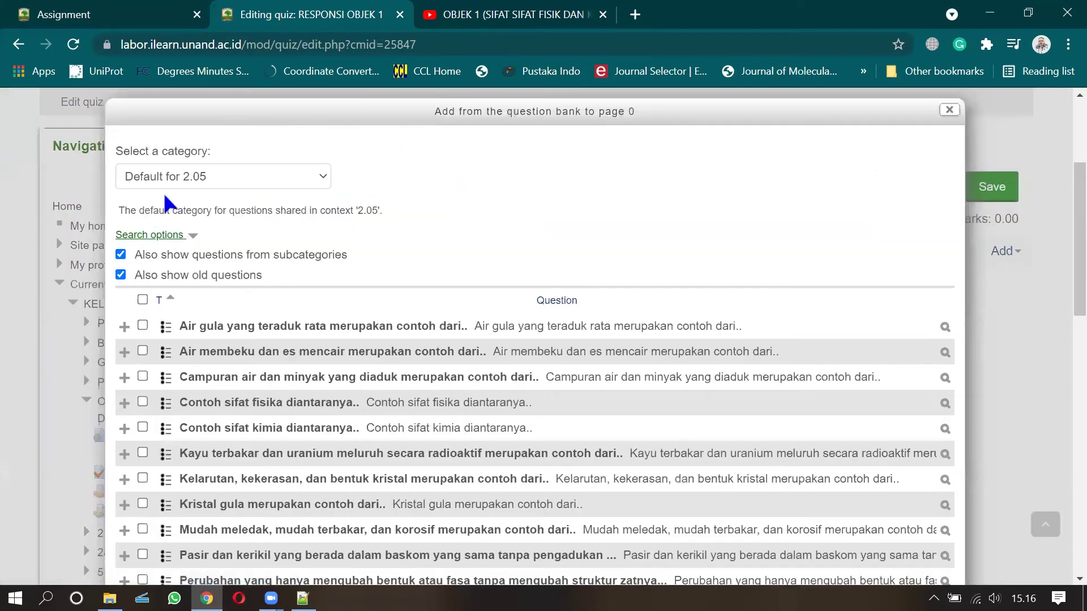
{"action": "left_click", "coordinate": [261, 179]}
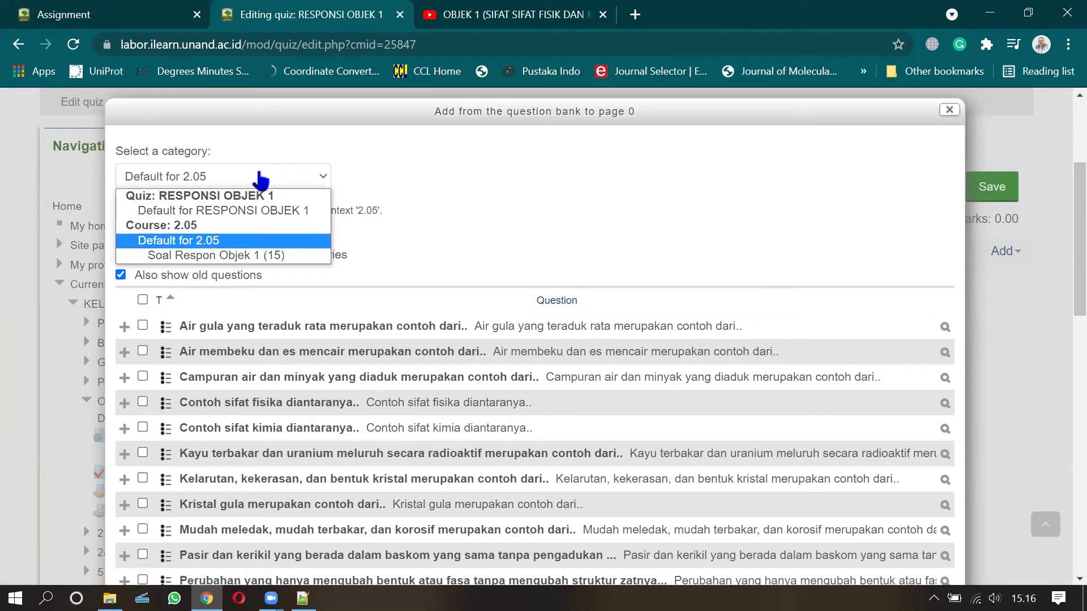
{"action": "left_click", "coordinate": [226, 256]}
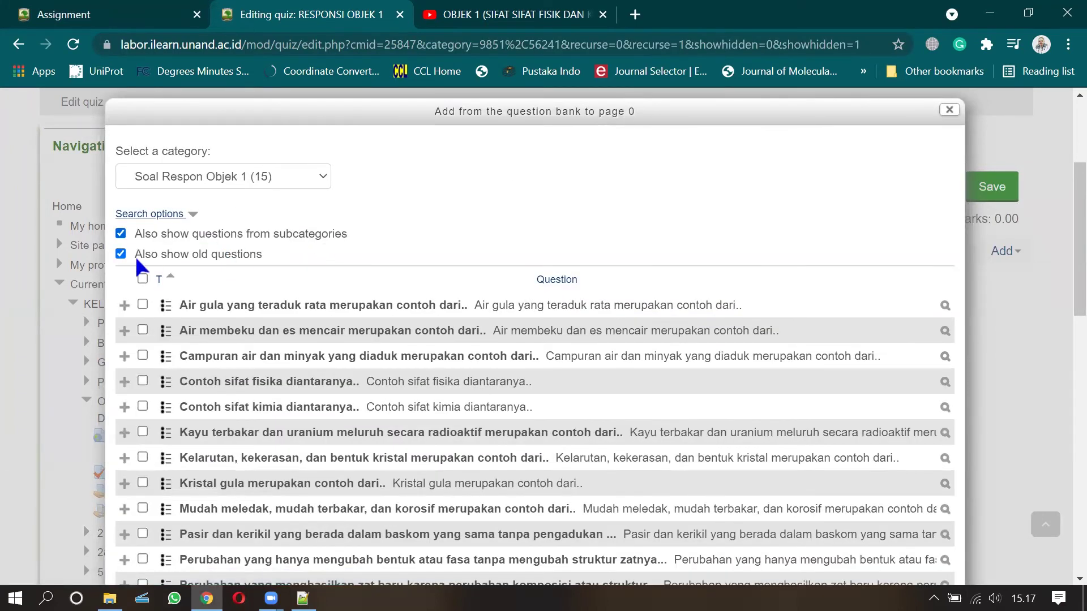
Step: Select all questions in the Soal Respon Objek 1 category and add them to the quiz
{"action": "scroll", "coordinate": [148, 258], "scroll_direction": "down", "scroll_amount": 8}
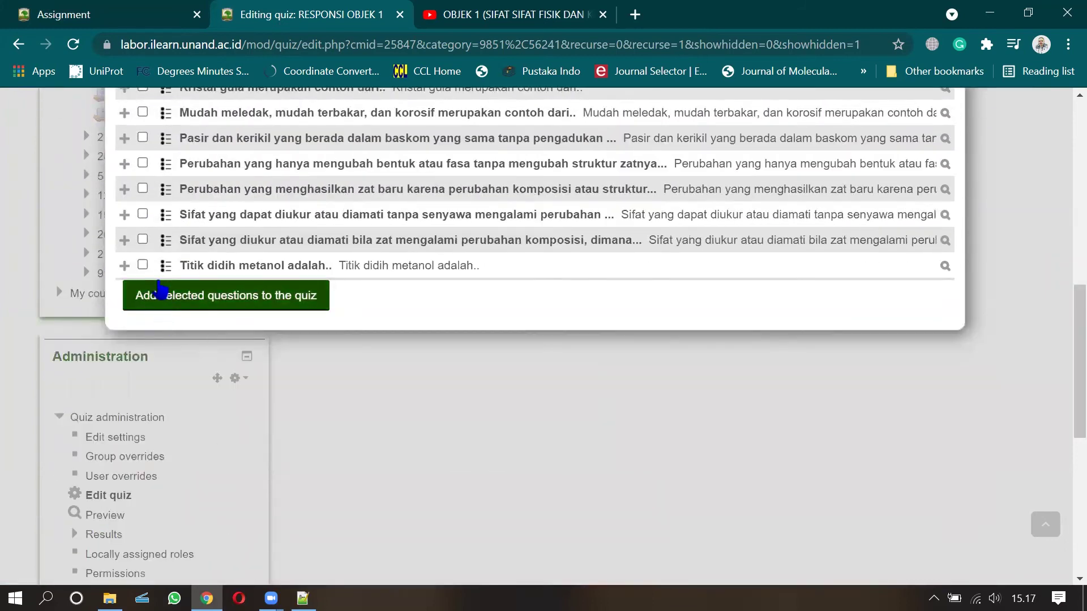
{"action": "scroll", "coordinate": [150, 283], "scroll_direction": "up", "scroll_amount": 12}
{"action": "scroll", "coordinate": [151, 340], "scroll_direction": "down", "scroll_amount": 4}
{"action": "left_click", "coordinate": [143, 279]}
{"action": "scroll", "coordinate": [238, 283], "scroll_direction": "down", "scroll_amount": 7}
{"action": "left_click", "coordinate": [210, 299]}
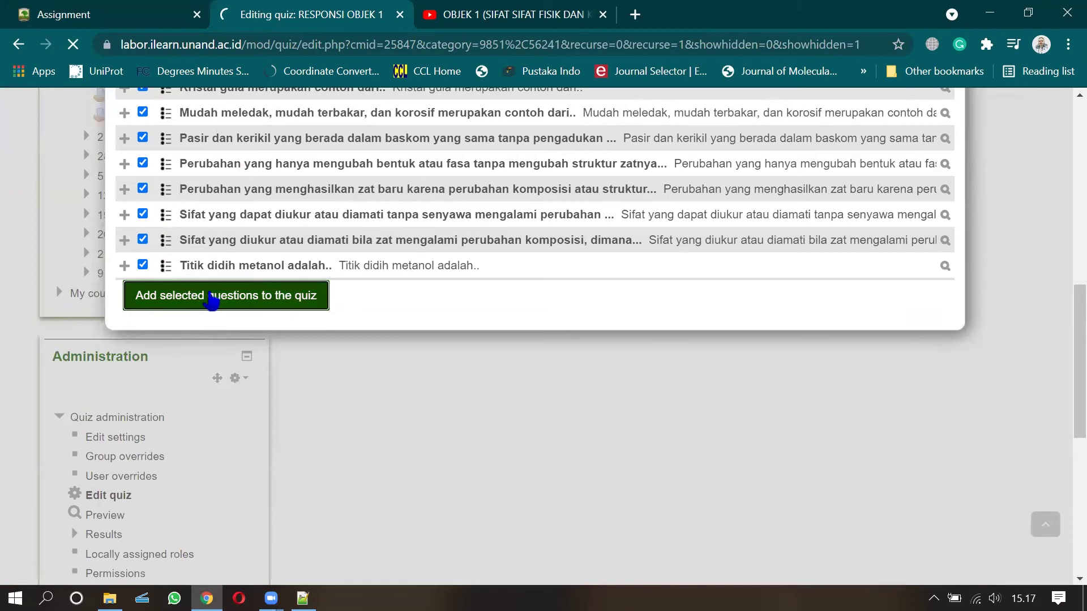
Step: Save the quiz after checking its added questions and return to the KELOMPOK.FX.2.05 course page
{"action": "scroll", "coordinate": [623, 317], "scroll_direction": "down", "scroll_amount": 15}
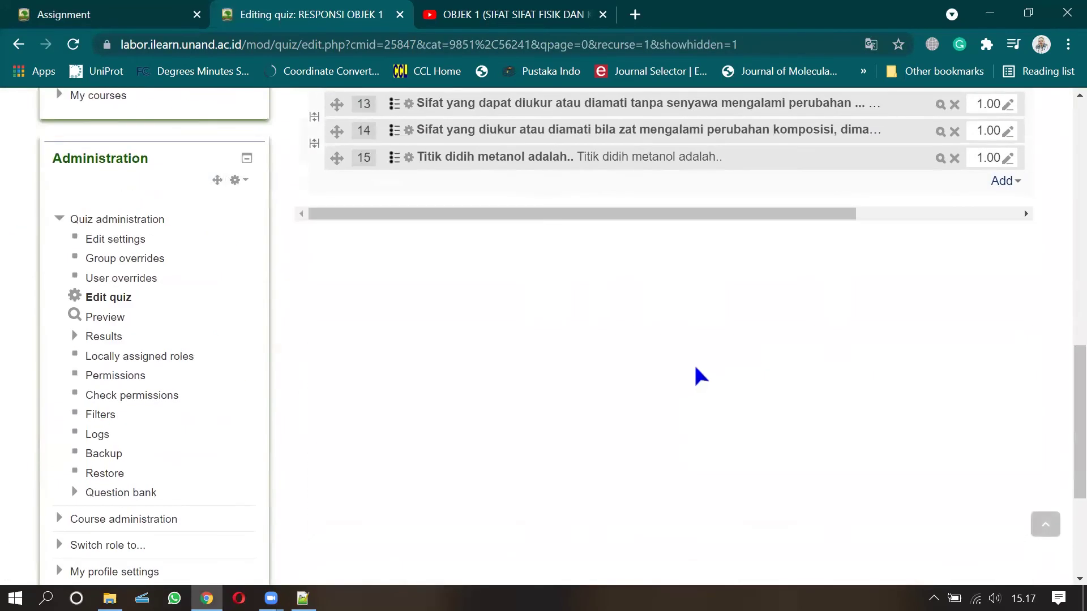
{"action": "scroll", "coordinate": [700, 377], "scroll_direction": "up", "scroll_amount": 15}
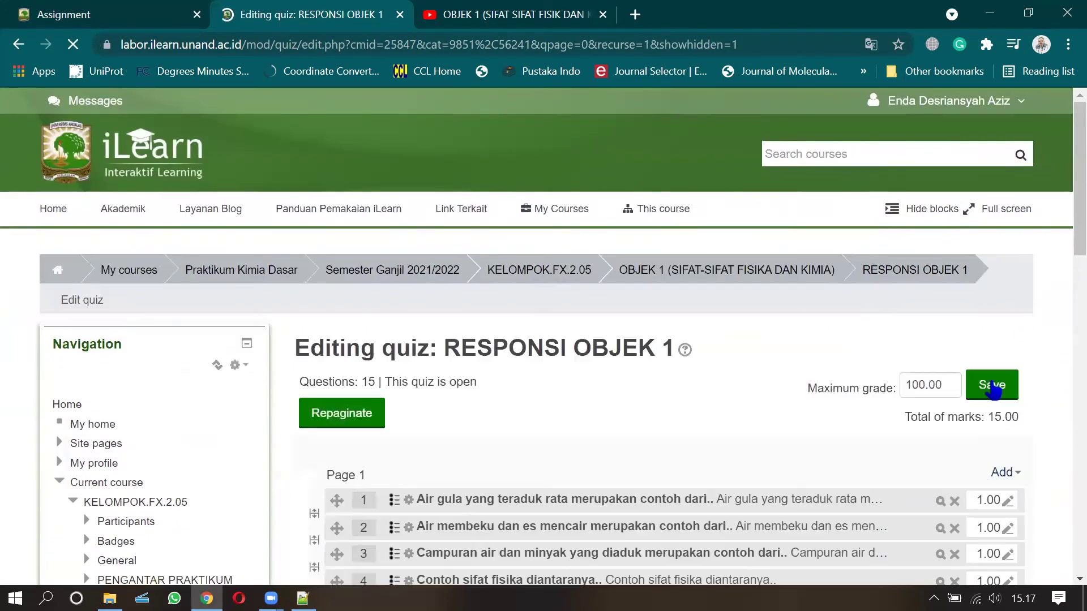
{"action": "scroll", "coordinate": [697, 389], "scroll_direction": "down", "scroll_amount": 7}
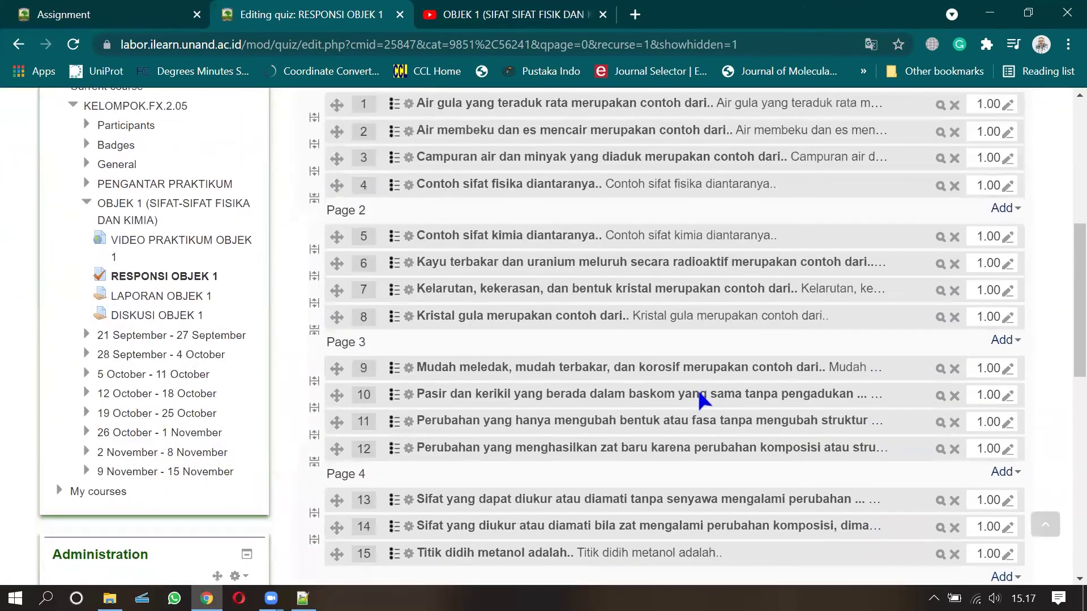
{"action": "scroll", "coordinate": [702, 396], "scroll_direction": "up", "scroll_amount": 7}
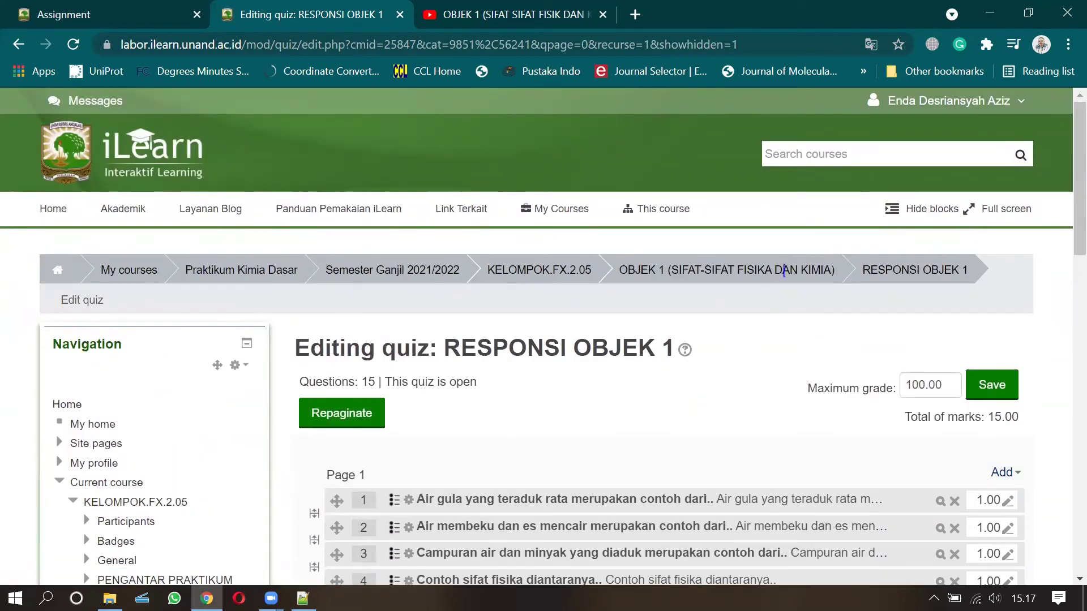
{"action": "left_click", "coordinate": [558, 287]}
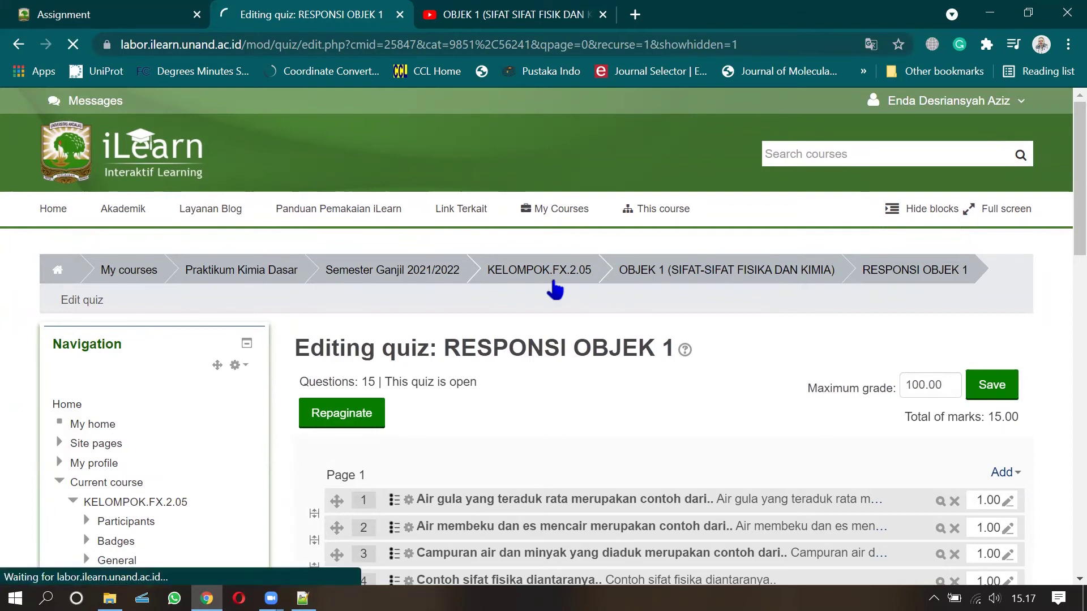
Step: Open the RESPONSI OBJEK 1 quiz from the course page and start a preview attempt
{"action": "scroll", "coordinate": [556, 289], "scroll_direction": "down", "scroll_amount": 15}
{"action": "scroll", "coordinate": [555, 289], "scroll_direction": "down", "scroll_amount": 3}
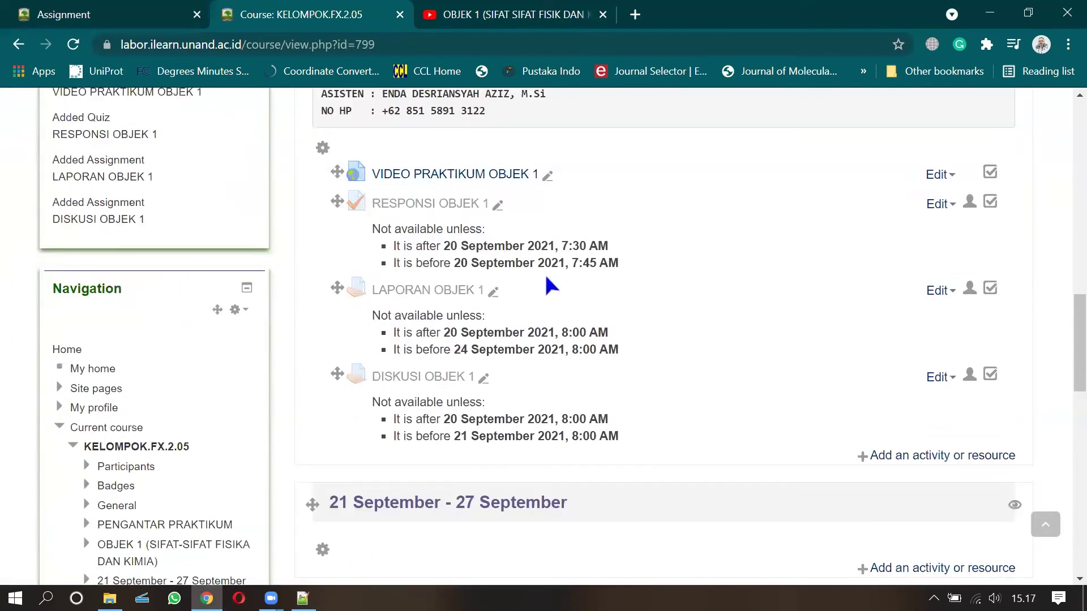
{"action": "left_click", "coordinate": [455, 202]}
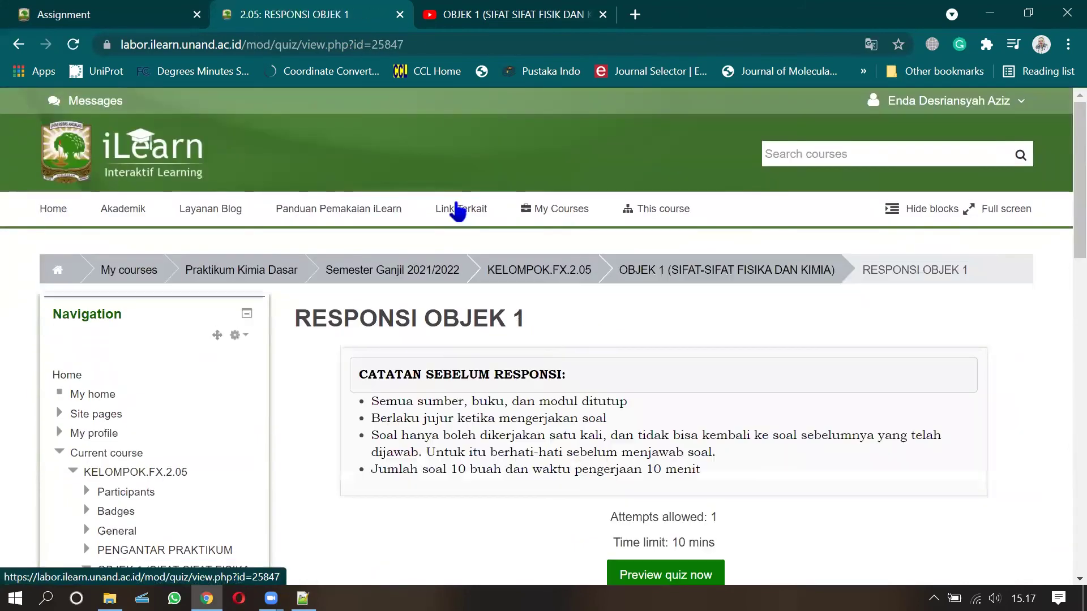
{"action": "scroll", "coordinate": [568, 483], "scroll_direction": "down", "scroll_amount": 3}
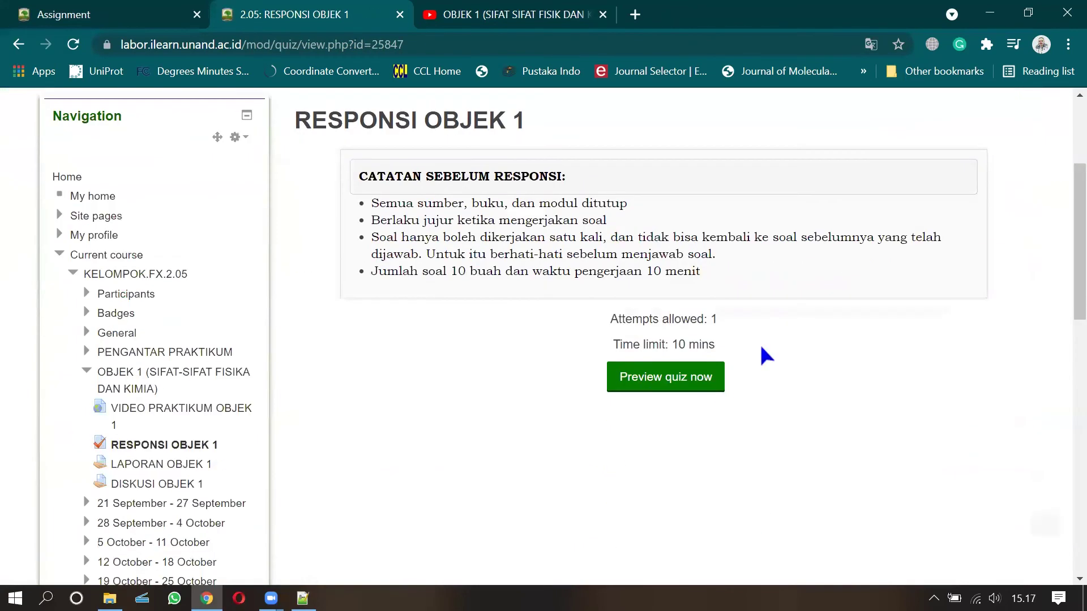
{"action": "left_click", "coordinate": [642, 390]}
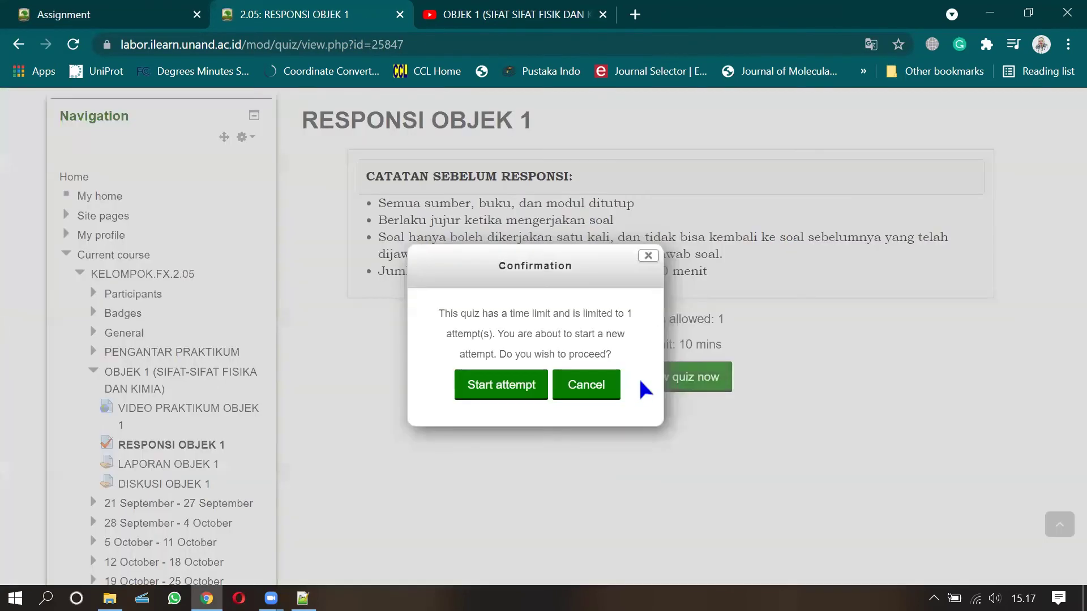
{"action": "left_click", "coordinate": [504, 385]}
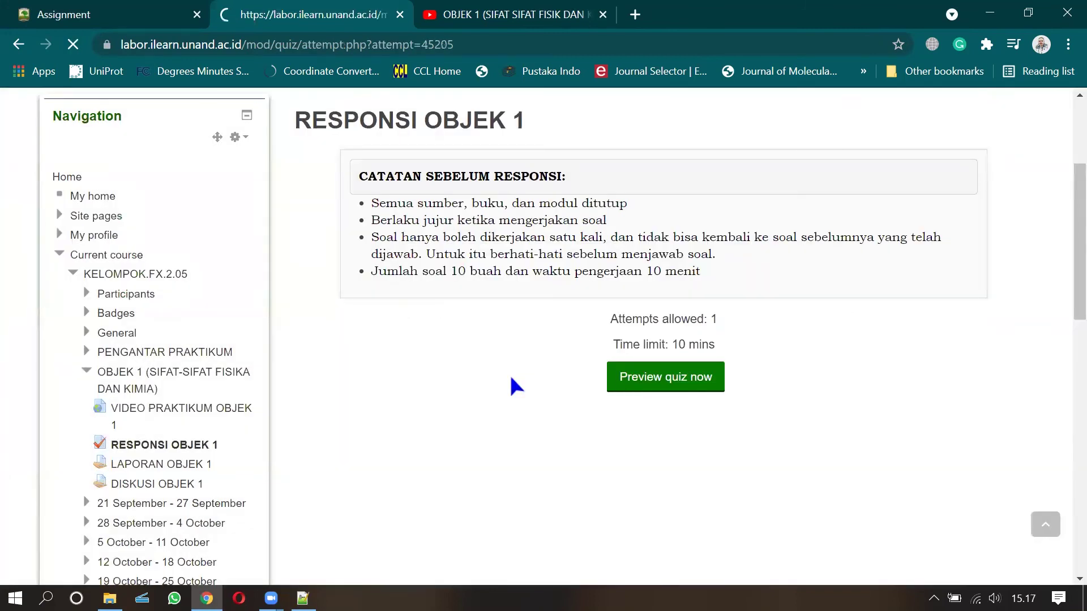
Step: Examine the questions and answer options on the first page of the quiz preview
{"action": "scroll", "coordinate": [482, 360], "scroll_direction": "down", "scroll_amount": 3}
{"action": "scroll", "coordinate": [482, 365], "scroll_direction": "down", "scroll_amount": 6}
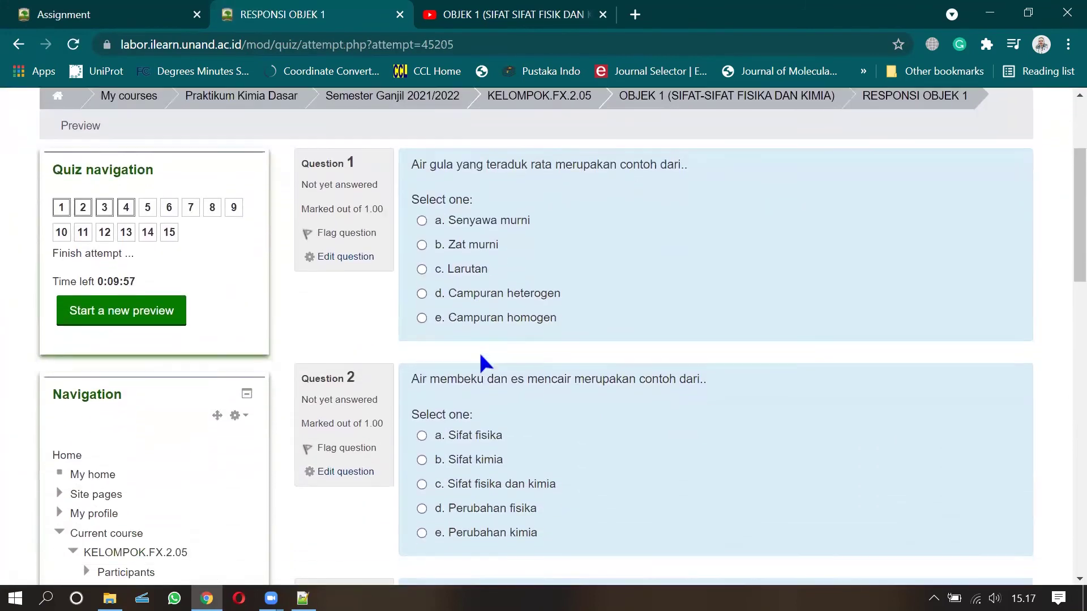
{"action": "scroll", "coordinate": [484, 363], "scroll_direction": "down", "scroll_amount": 4}
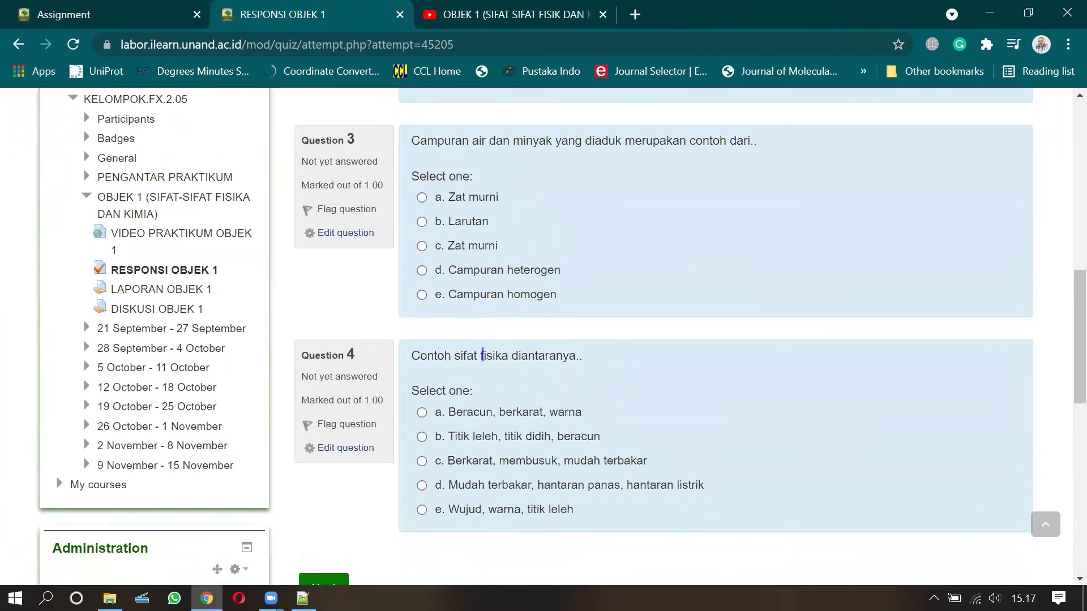
{"action": "scroll", "coordinate": [485, 361], "scroll_direction": "up", "scroll_amount": 1}
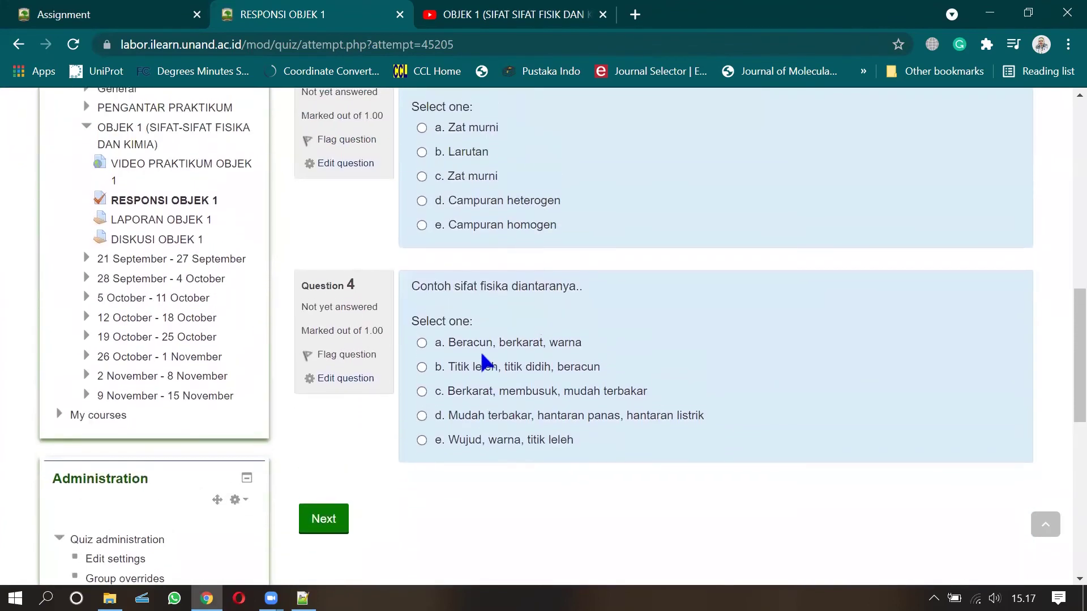
{"action": "scroll", "coordinate": [482, 358], "scroll_direction": "up", "scroll_amount": 6}
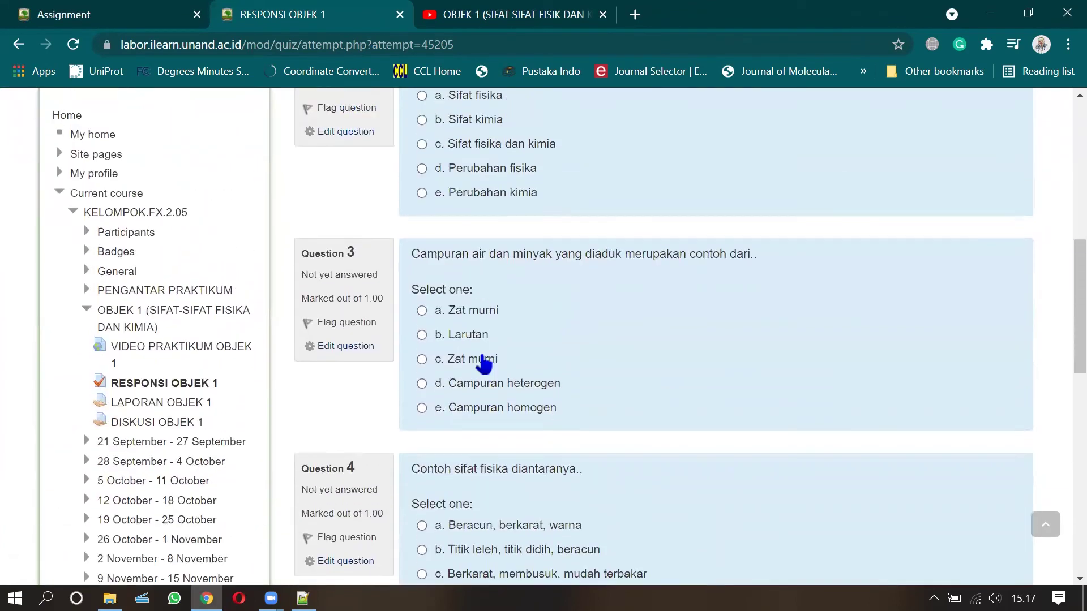
{"action": "scroll", "coordinate": [483, 357], "scroll_direction": "down", "scroll_amount": 6}
{"action": "scroll", "coordinate": [543, 426], "scroll_direction": "down", "scroll_amount": 2}
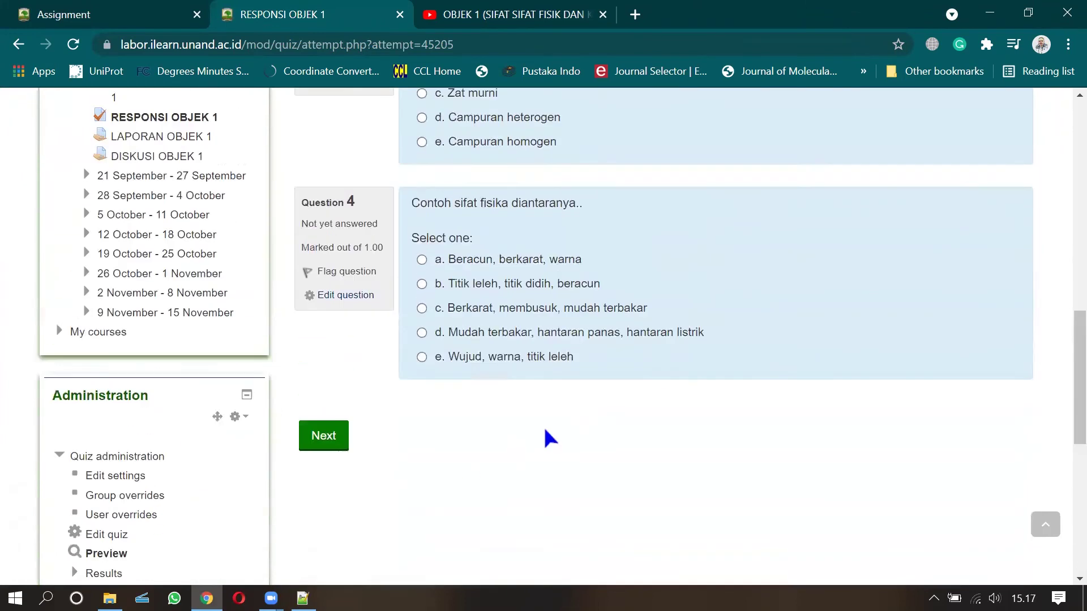
{"action": "scroll", "coordinate": [543, 436], "scroll_direction": "up", "scroll_amount": 10}
{"action": "scroll", "coordinate": [548, 230], "scroll_direction": "up", "scroll_amount": 2}
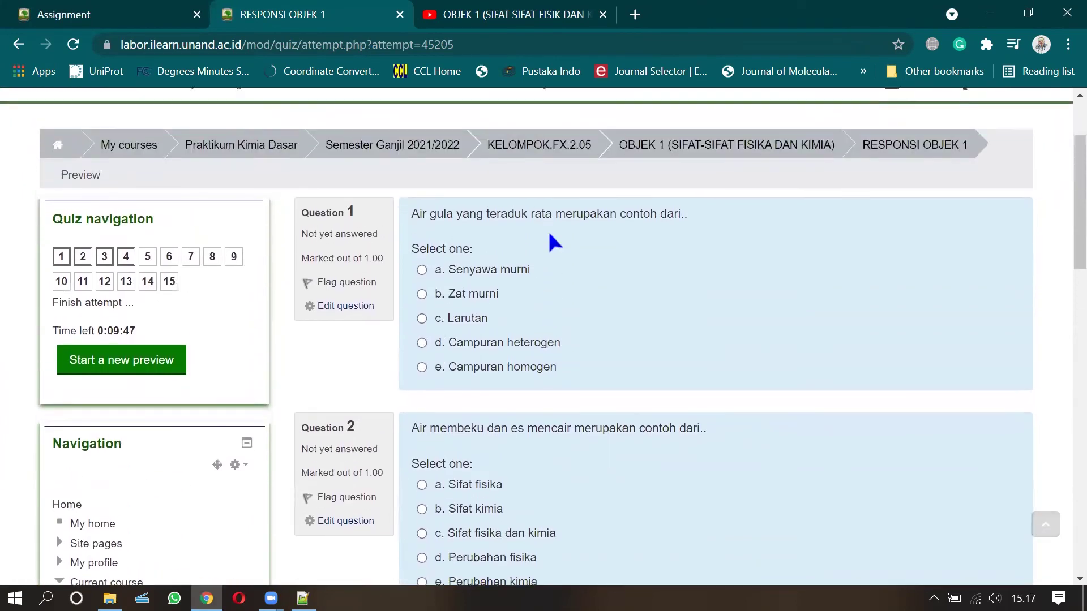
{"action": "scroll", "coordinate": [557, 235], "scroll_direction": "down", "scroll_amount": 4}
{"action": "scroll", "coordinate": [557, 233], "scroll_direction": "down", "scroll_amount": 5}
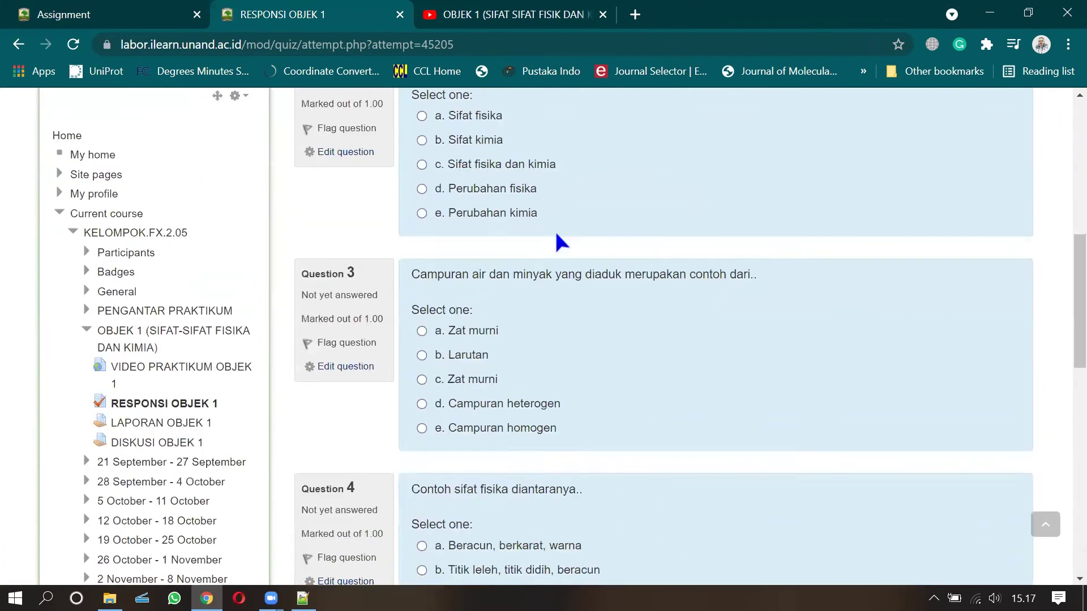
{"action": "scroll", "coordinate": [555, 229], "scroll_direction": "up", "scroll_amount": 10}
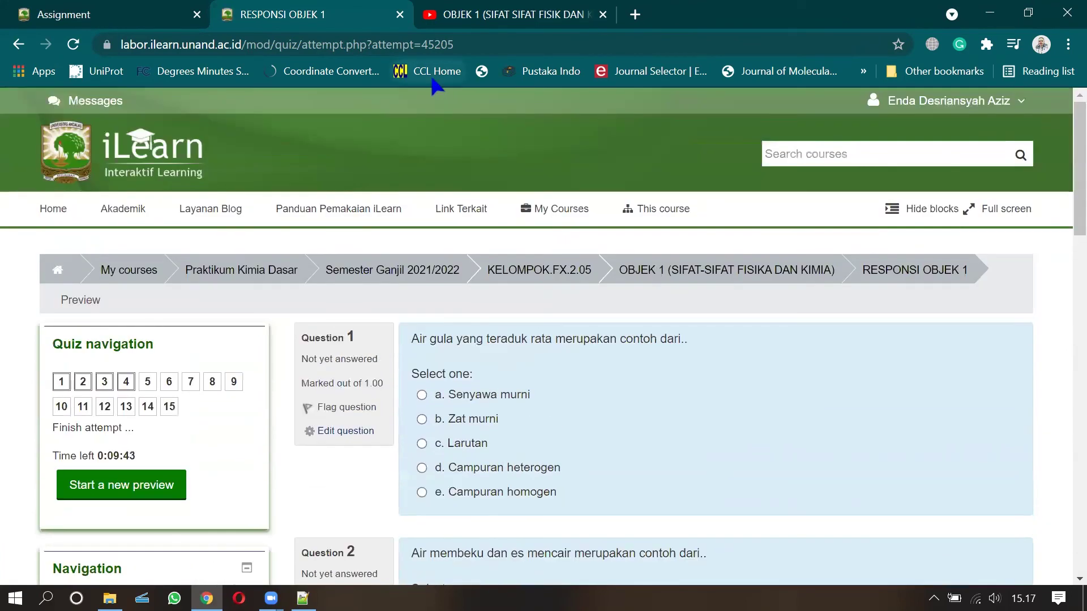
Step: Leave the quiz preview, return to the KELOMPOK.FX.2.05 course page and review the OBJEK 1 activities and their availability dates
{"action": "left_click", "coordinate": [18, 46]}
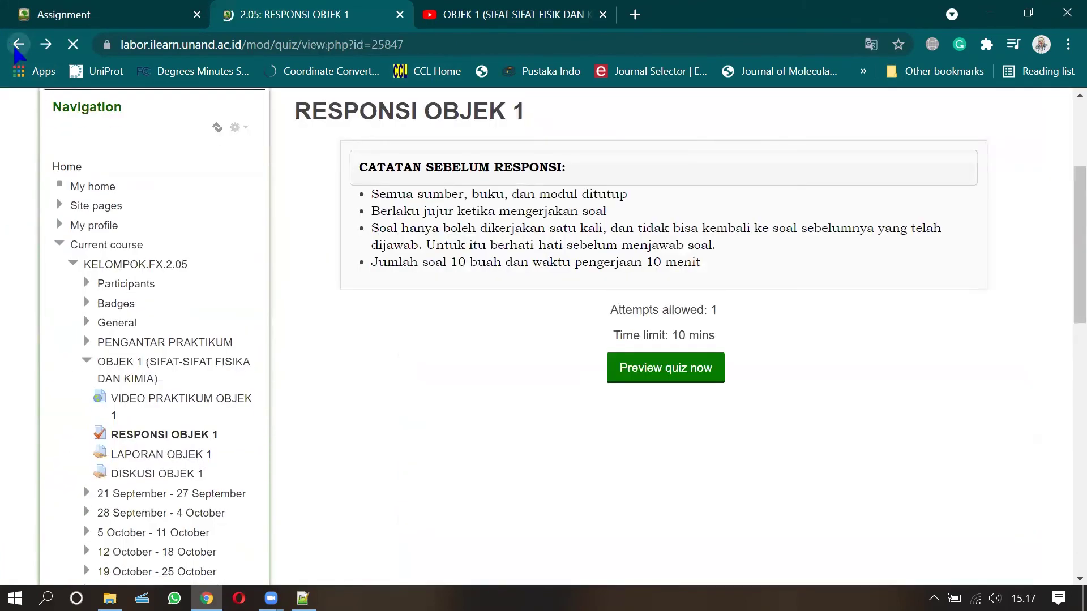
{"action": "scroll", "coordinate": [392, 305], "scroll_direction": "up", "scroll_amount": 3}
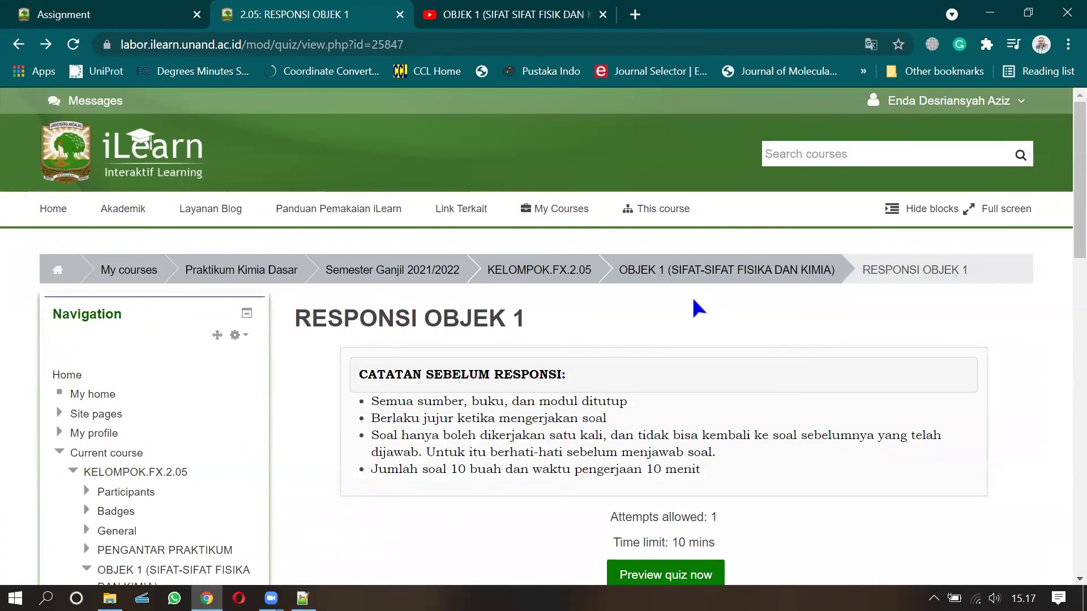
{"action": "left_click", "coordinate": [529, 272]}
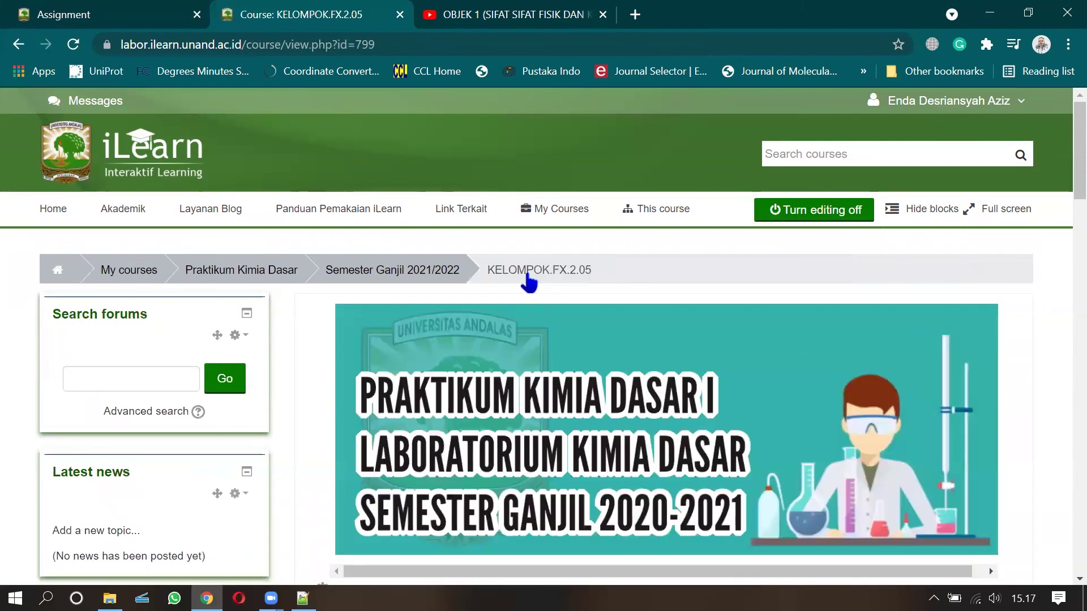
{"action": "scroll", "coordinate": [529, 280], "scroll_direction": "down", "scroll_amount": 8}
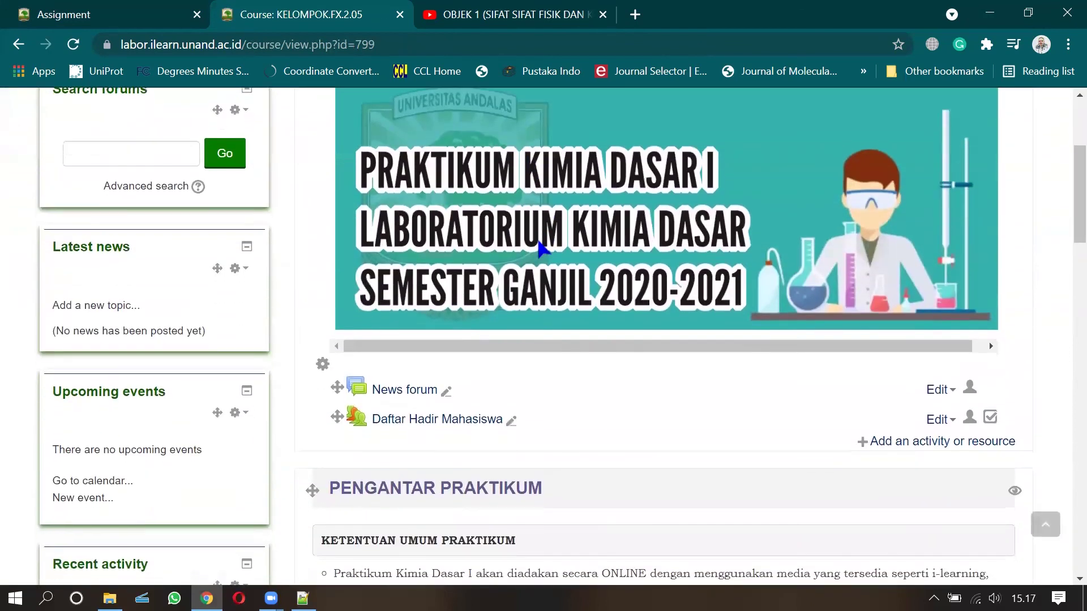
{"action": "scroll", "coordinate": [537, 241], "scroll_direction": "down", "scroll_amount": 4}
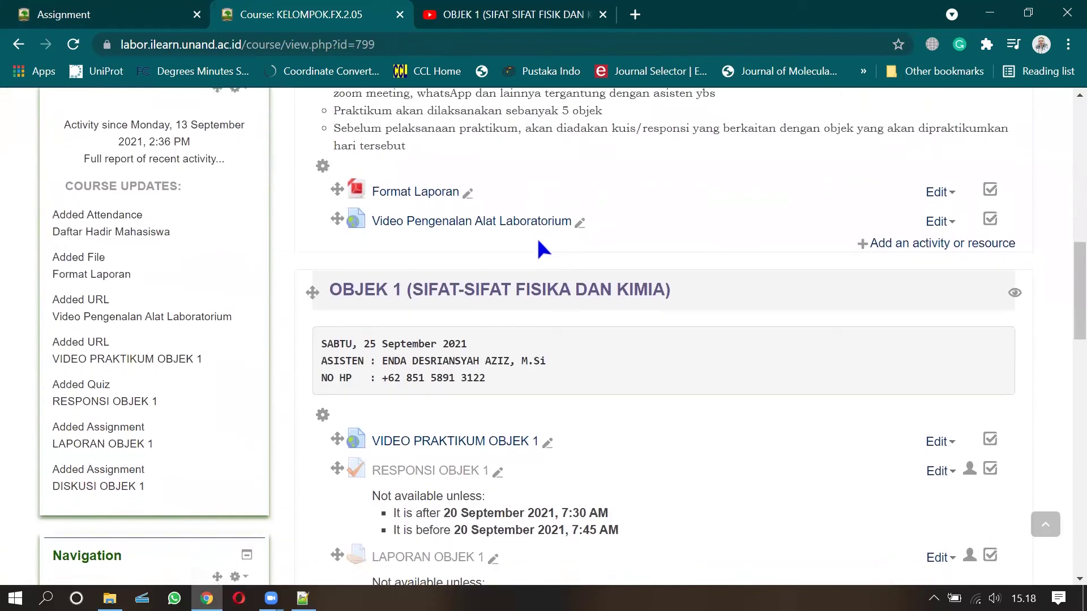
{"action": "scroll", "coordinate": [537, 242], "scroll_direction": "down", "scroll_amount": 6}
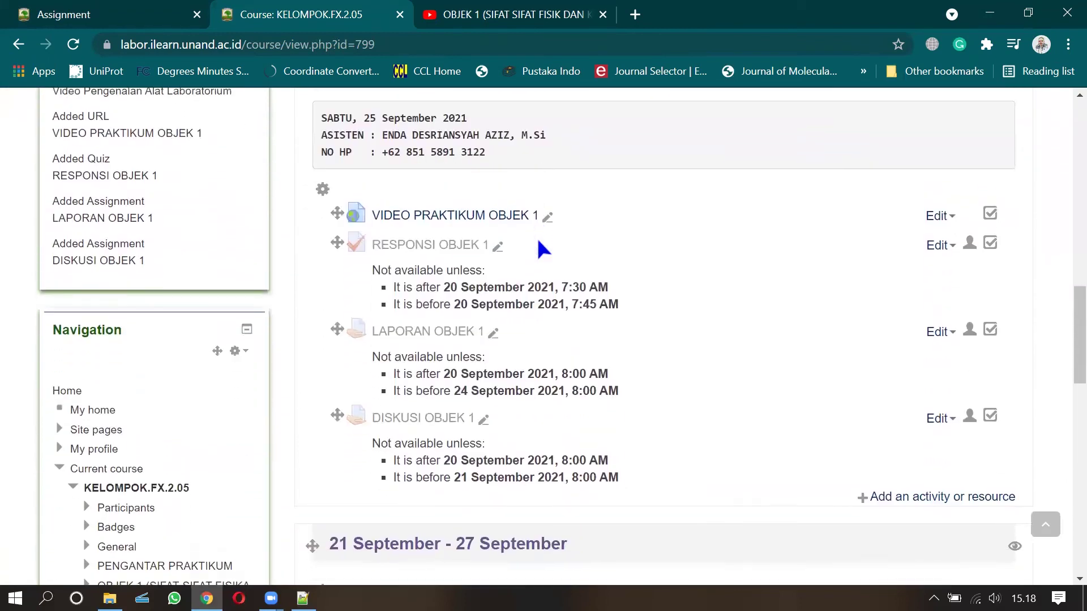
{"action": "scroll", "coordinate": [561, 403], "scroll_direction": "down", "scroll_amount": 1}
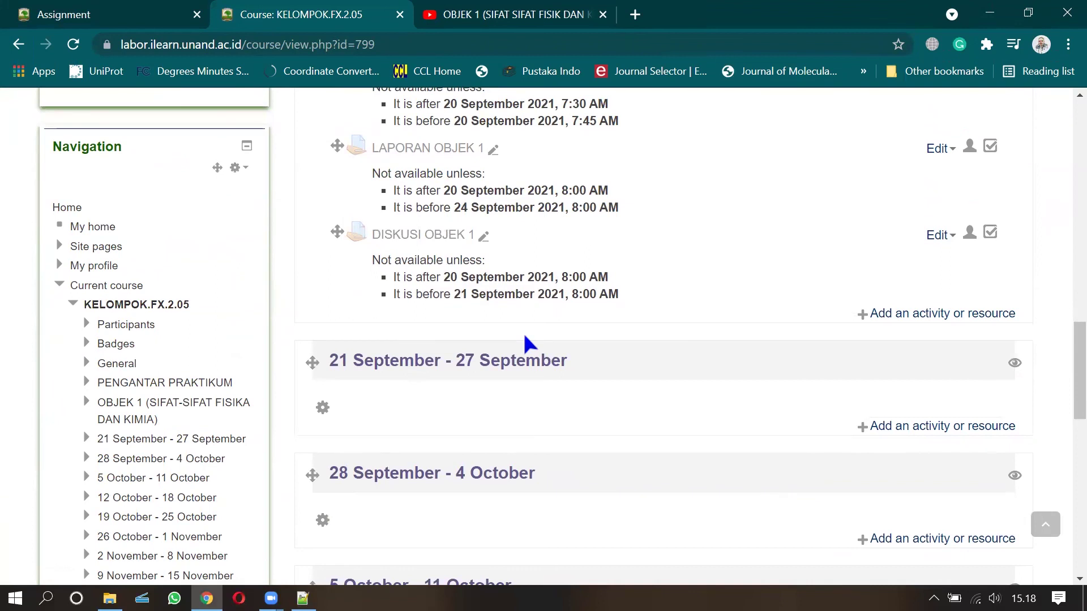
{"action": "scroll", "coordinate": [525, 336], "scroll_direction": "down", "scroll_amount": 1}
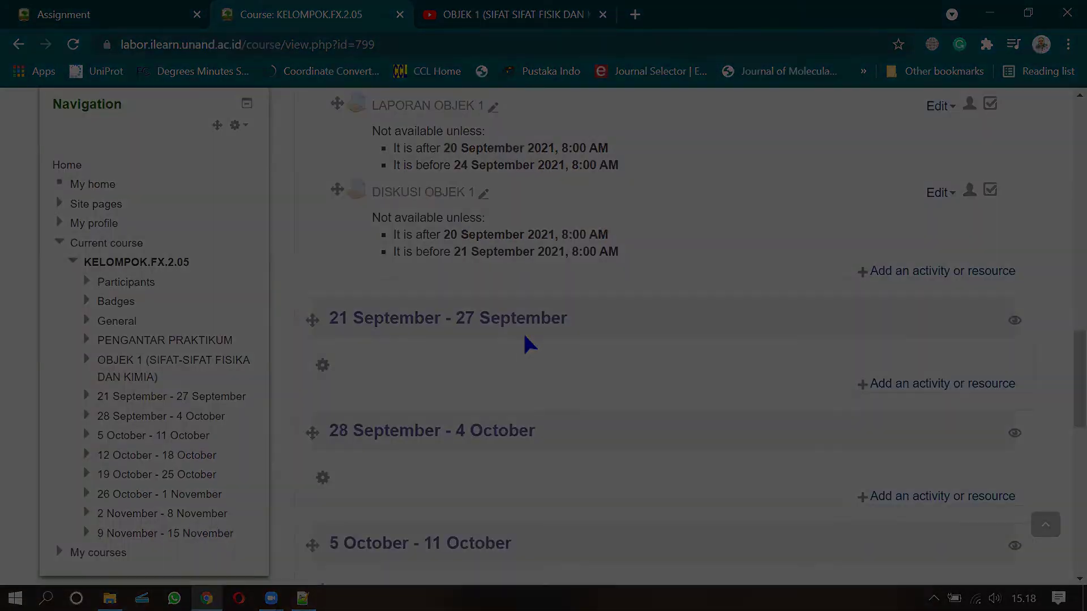